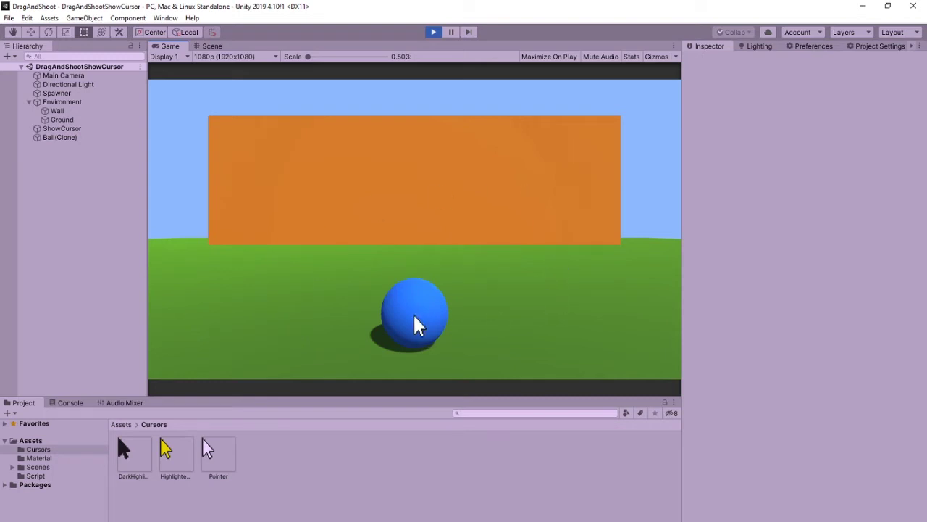
Shoot two balls at the wall, then set the Pressed State cursor to HighlightedPointer.
{"action": "left_click_drag", "start_coordinate": [415, 316], "coordinate": [428, 230]}
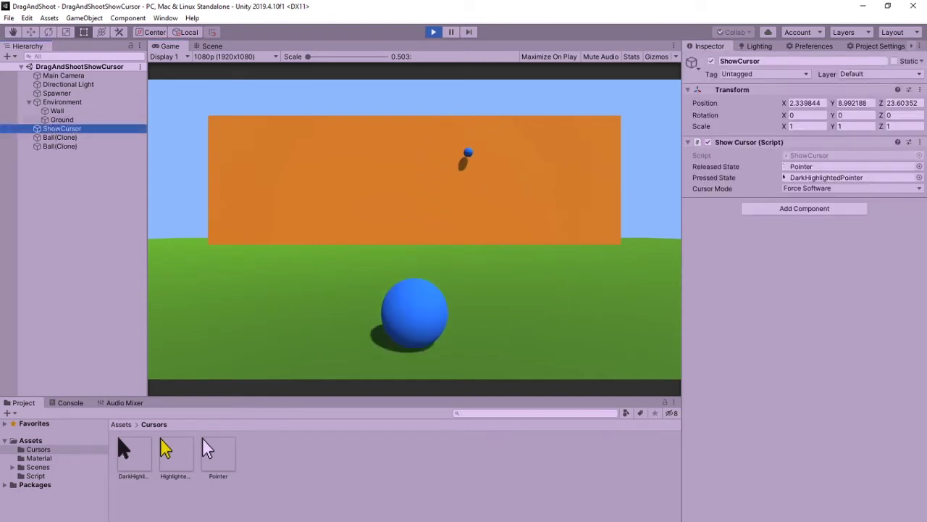
{"action": "left_click_drag", "start_coordinate": [420, 311], "coordinate": [606, 218]}
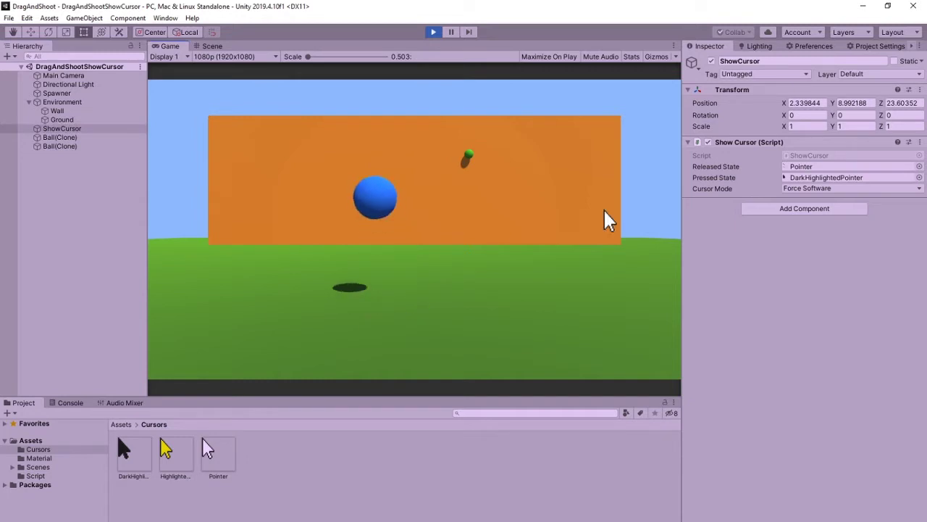
{"action": "left_click", "coordinate": [919, 177]}
{"action": "double_click", "coordinate": [815, 312]}
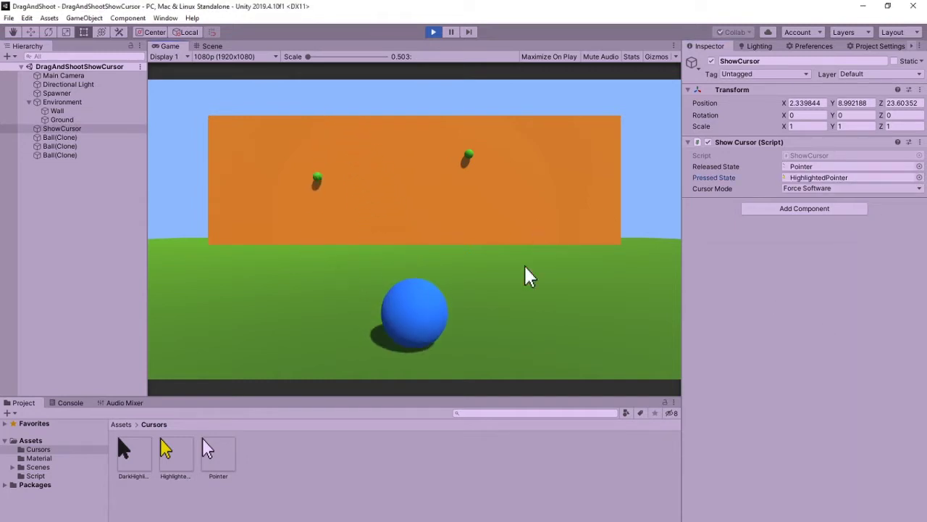
Test the yellow HighlightedPointer pressed cursor by shooting six more balls at the wall.
{"action": "mouse_move", "coordinate": [433, 279]}
{"action": "left_mouse_down"}
{"action": "mouse_move", "coordinate": [425, 327]}
{"action": "mouse_move", "coordinate": [433, 266]}
{"action": "left_mouse_up"}
{"action": "left_click_drag", "start_coordinate": [427, 321], "coordinate": [397, 279]}
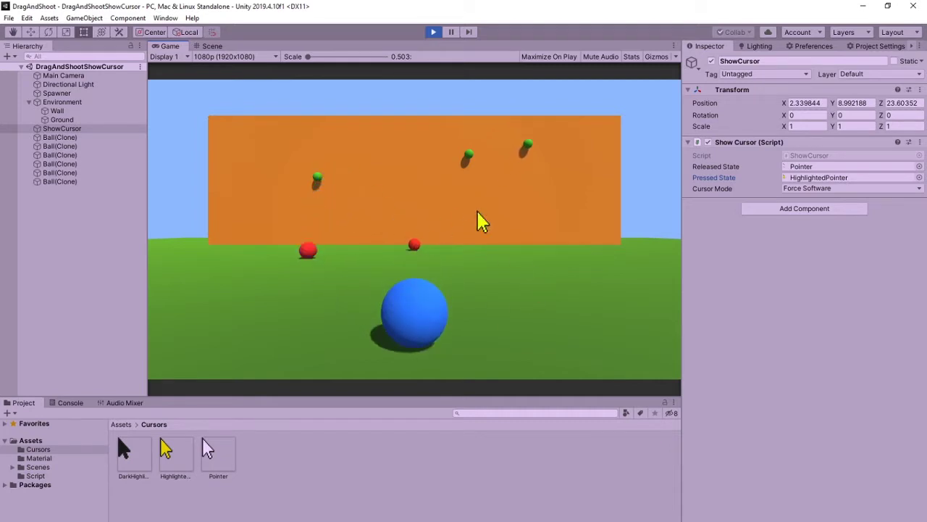
{"action": "left_click_drag", "start_coordinate": [364, 341], "coordinate": [439, 304]}
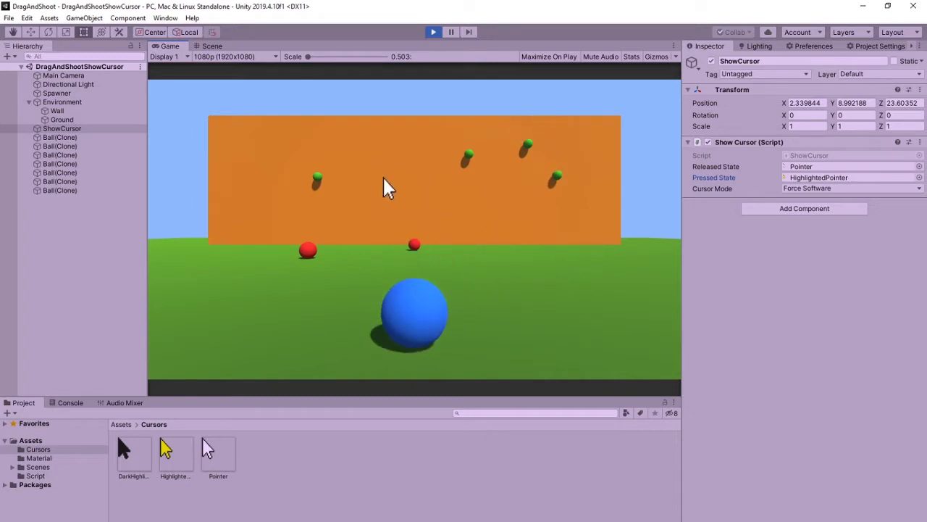
{"action": "mouse_move", "coordinate": [380, 205]}
{"action": "left_mouse_down"}
{"action": "mouse_move", "coordinate": [531, 257]}
{"action": "mouse_move", "coordinate": [414, 325]}
{"action": "mouse_move", "coordinate": [456, 263]}
{"action": "mouse_move", "coordinate": [399, 265]}
{"action": "left_mouse_up"}
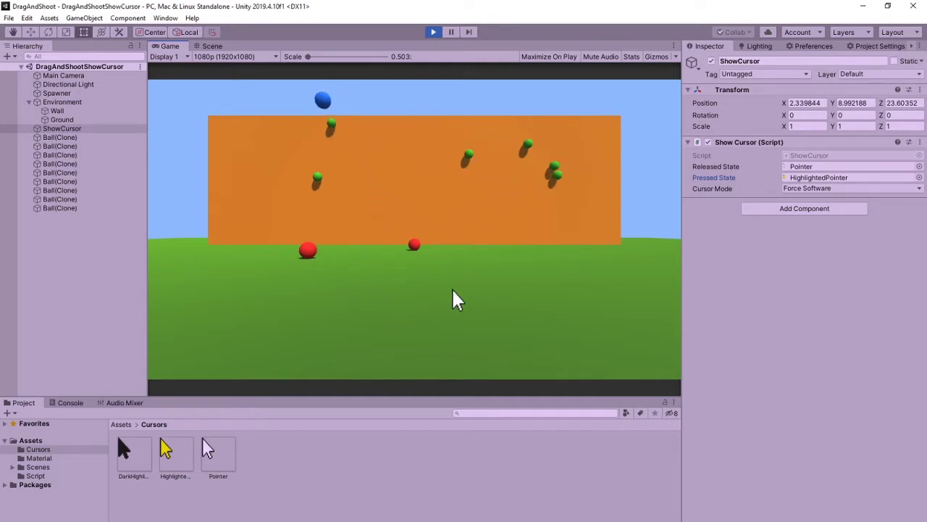
{"action": "mouse_move", "coordinate": [453, 300]}
{"action": "left_mouse_down"}
{"action": "mouse_move", "coordinate": [471, 287]}
{"action": "mouse_move", "coordinate": [500, 221]}
{"action": "left_mouse_up"}
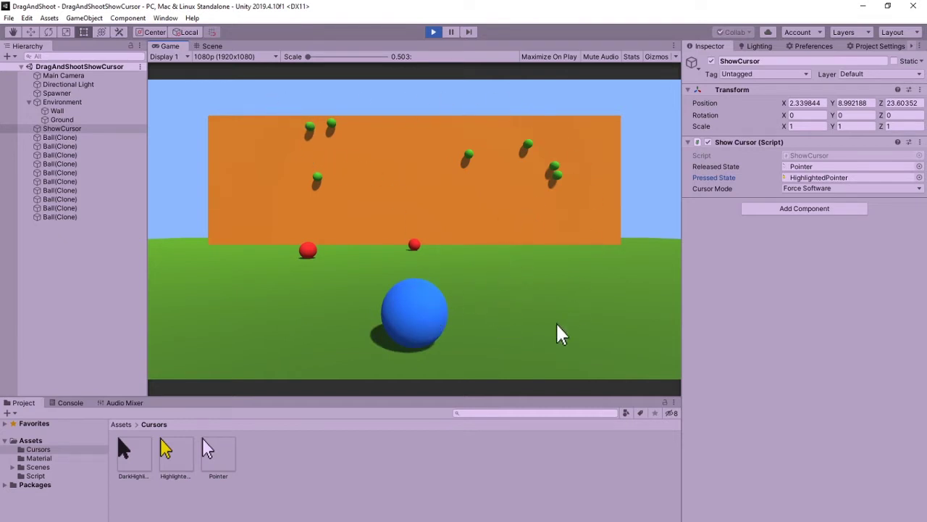
{"action": "left_click_drag", "start_coordinate": [442, 292], "coordinate": [426, 259]}
Set the Pressed State back to DarkHighlightedPointer and shoot a ball to test it.
{"action": "left_click", "coordinate": [920, 178]}
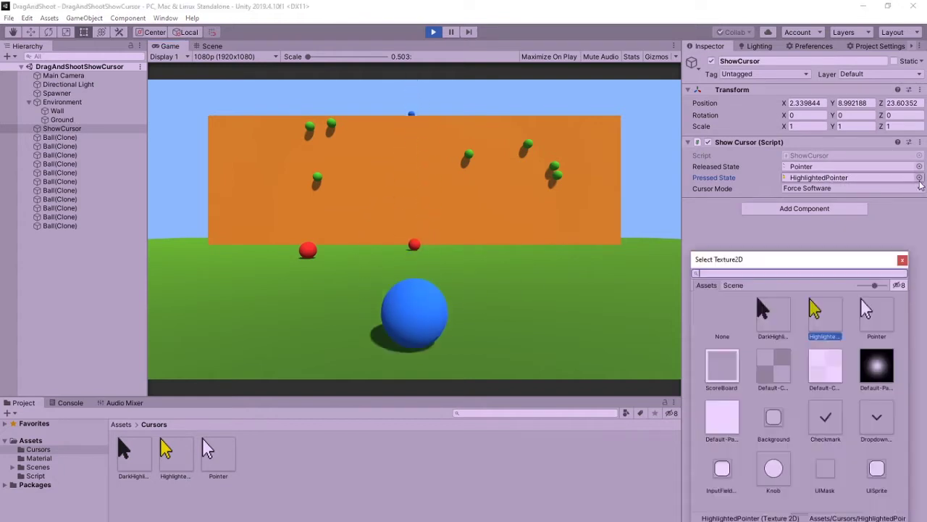
{"action": "double_click", "coordinate": [768, 313]}
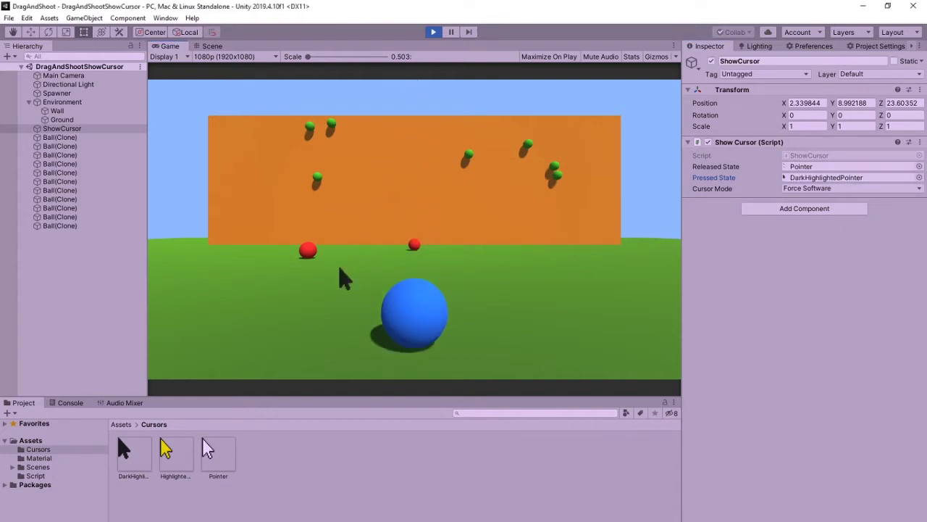
{"action": "mouse_move", "coordinate": [435, 300]}
{"action": "left_mouse_down"}
{"action": "mouse_move", "coordinate": [453, 298]}
{"action": "mouse_move", "coordinate": [397, 275]}
{"action": "mouse_move", "coordinate": [374, 302]}
{"action": "left_mouse_up"}
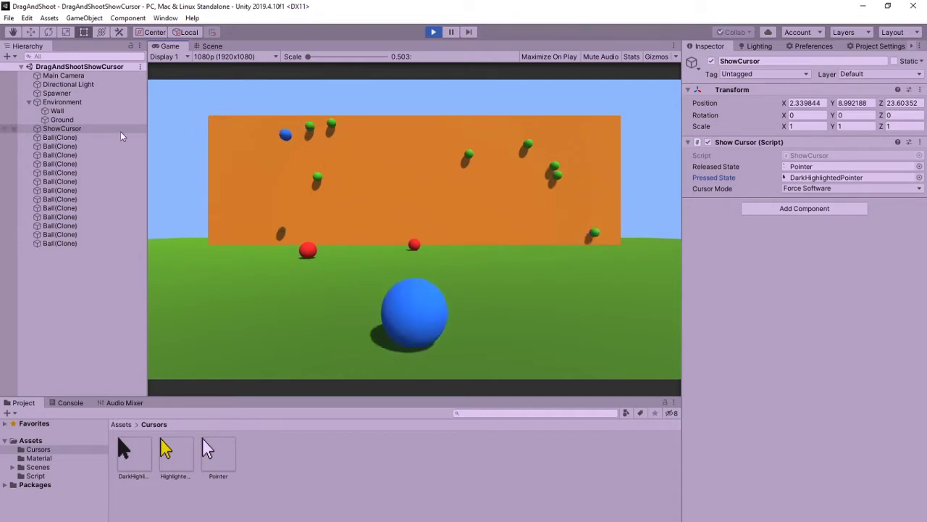
Compare the cursor textures' import settings, ending on DarkHighlightedPointer.
{"action": "left_click", "coordinate": [190, 462]}
{"action": "left_click", "coordinate": [150, 466]}
{"action": "left_click", "coordinate": [182, 466]}
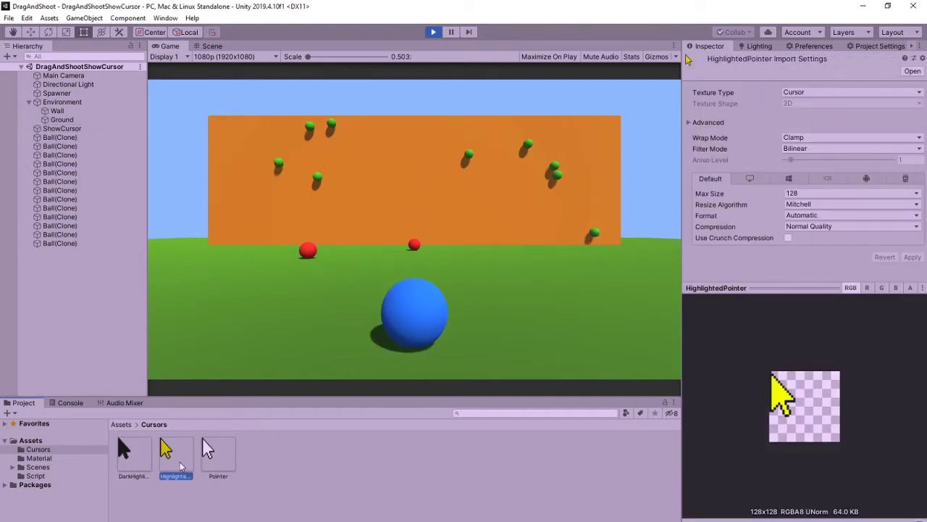
{"action": "left_click", "coordinate": [212, 467]}
{"action": "left_click", "coordinate": [134, 460]}
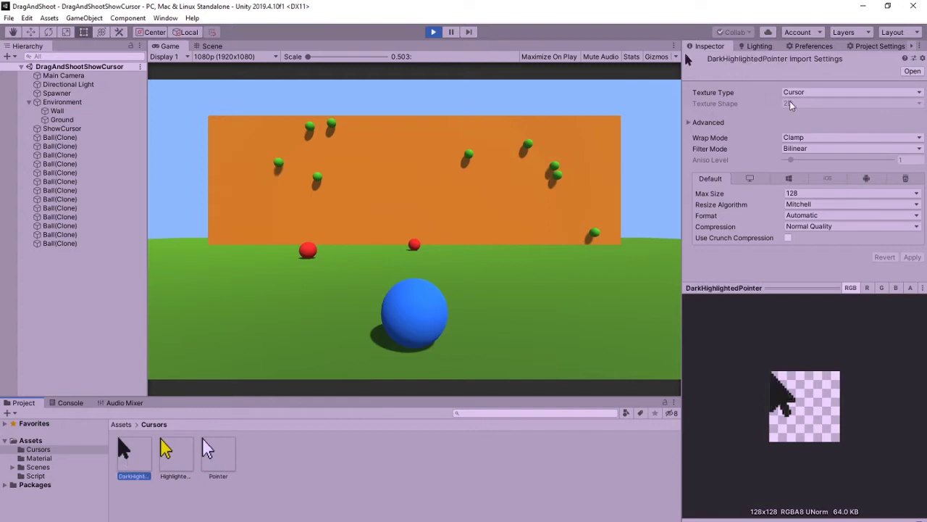
Check that DarkHighlightedPointer's Texture Type stays Cursor, shooting a ball in between.
{"action": "left_click", "coordinate": [811, 93]}
{"action": "left_click", "coordinate": [804, 152]}
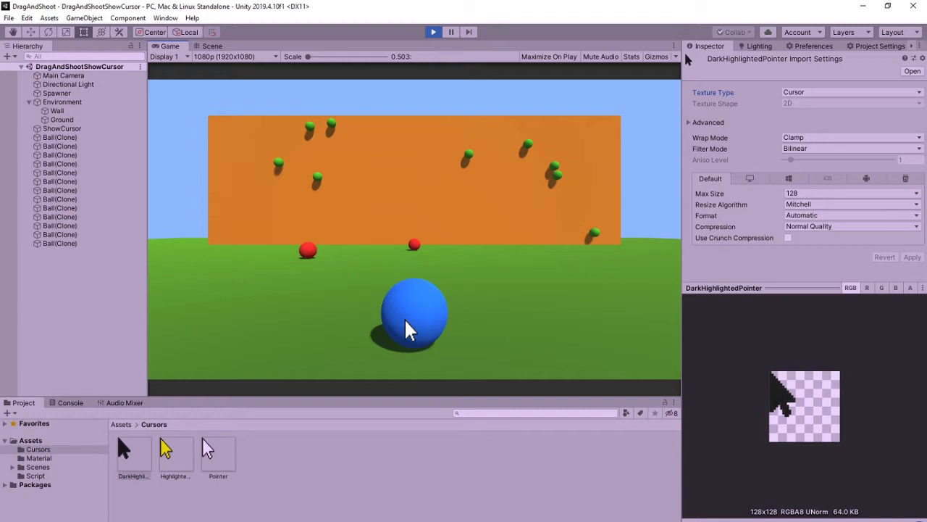
{"action": "left_click_drag", "start_coordinate": [408, 326], "coordinate": [420, 269]}
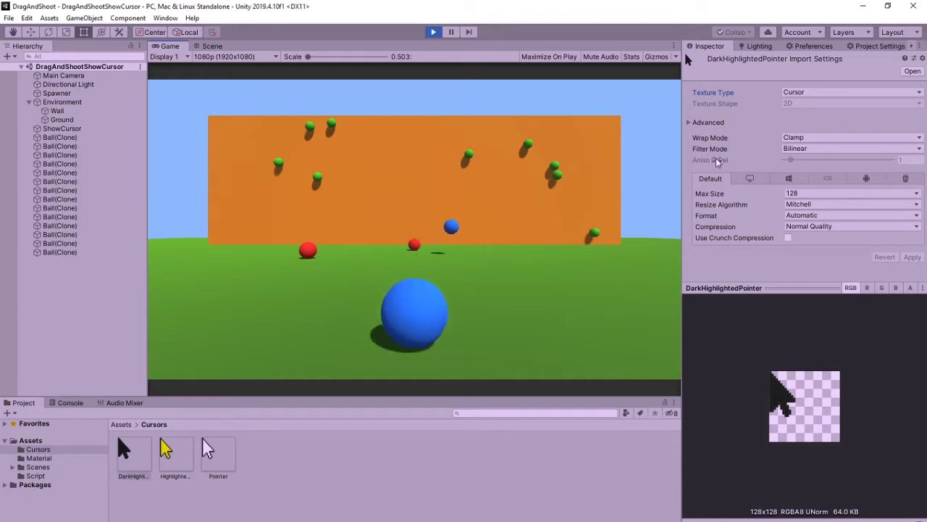
{"action": "left_click", "coordinate": [797, 93]}
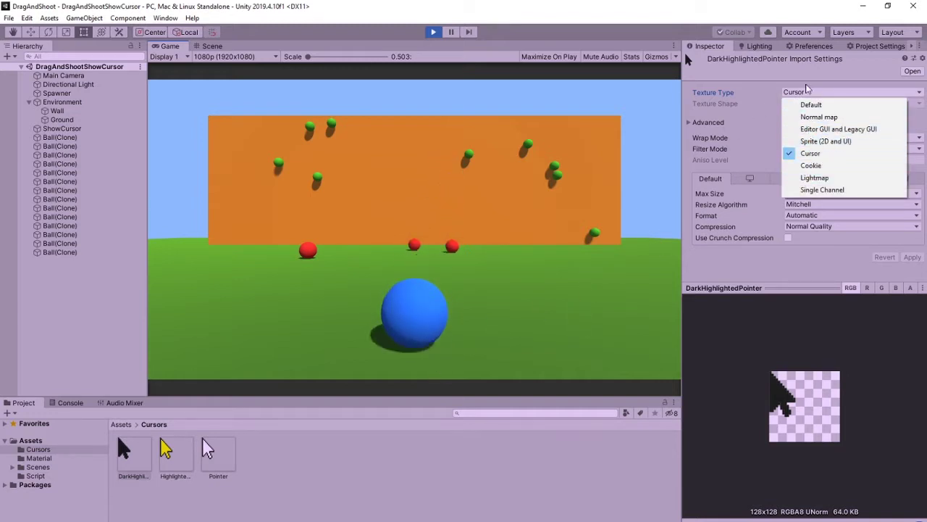
{"action": "left_click", "coordinate": [656, 289]}
Shoot two more balls, then step through the cursor texture previews.
{"action": "left_click", "coordinate": [331, 165]}
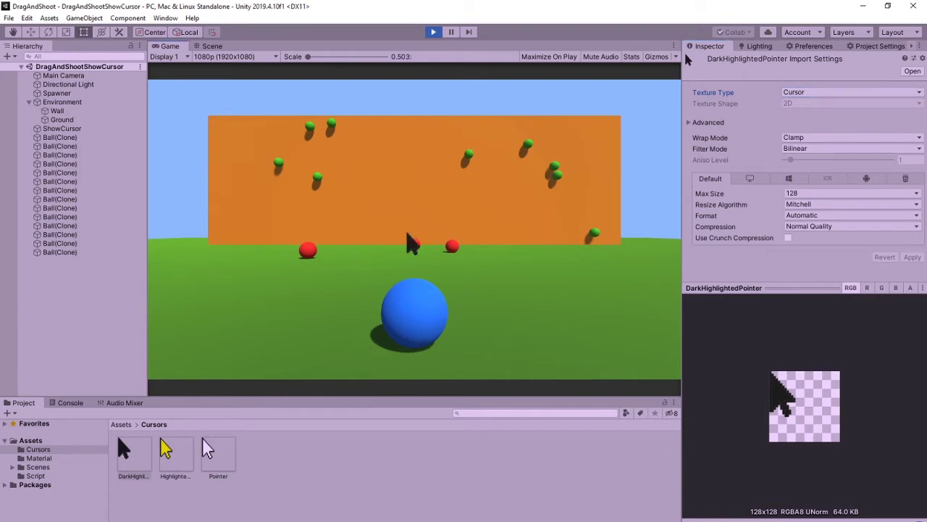
{"action": "left_click_drag", "start_coordinate": [433, 337], "coordinate": [414, 244]}
{"action": "left_click_drag", "start_coordinate": [421, 317], "coordinate": [456, 253]}
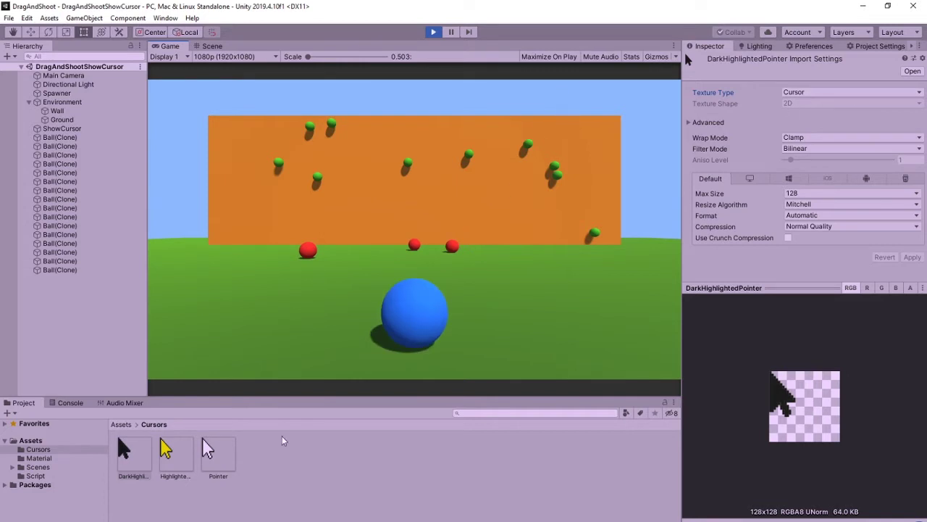
{"action": "left_click", "coordinate": [218, 450]}
{"action": "key", "text": "Left"}
{"action": "key", "text": "Left"}
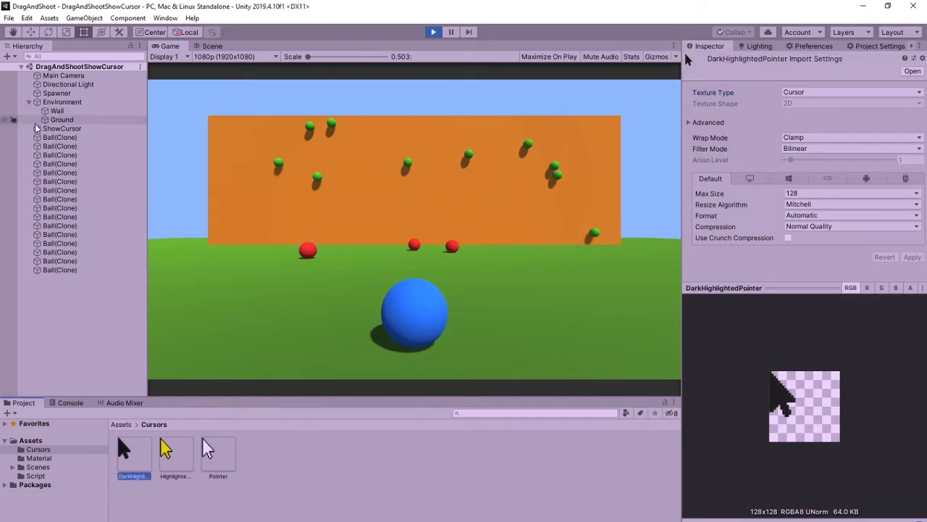
Select ShowCursor, view its Cursor Mode options Auto and Force Software, and shoot two balls.
{"action": "left_click", "coordinate": [43, 130]}
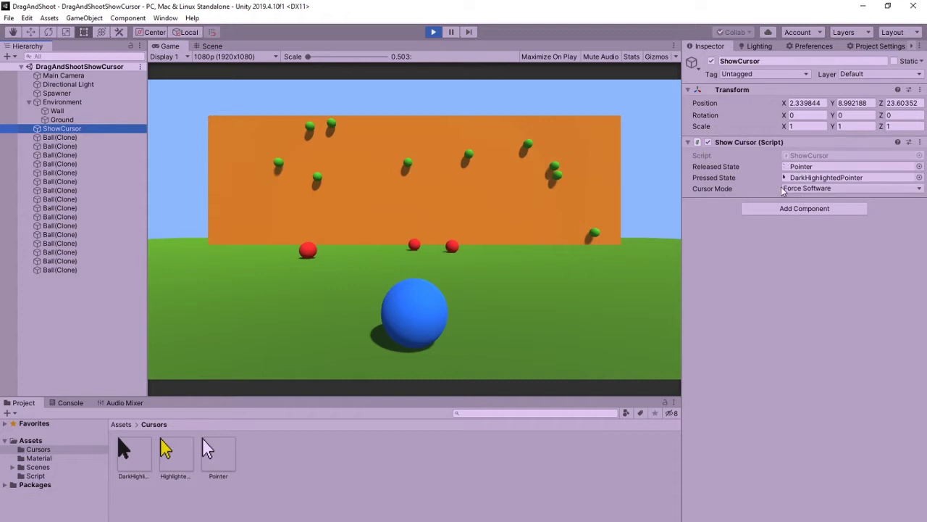
{"action": "left_click", "coordinate": [804, 189]}
{"action": "left_click", "coordinate": [819, 211]}
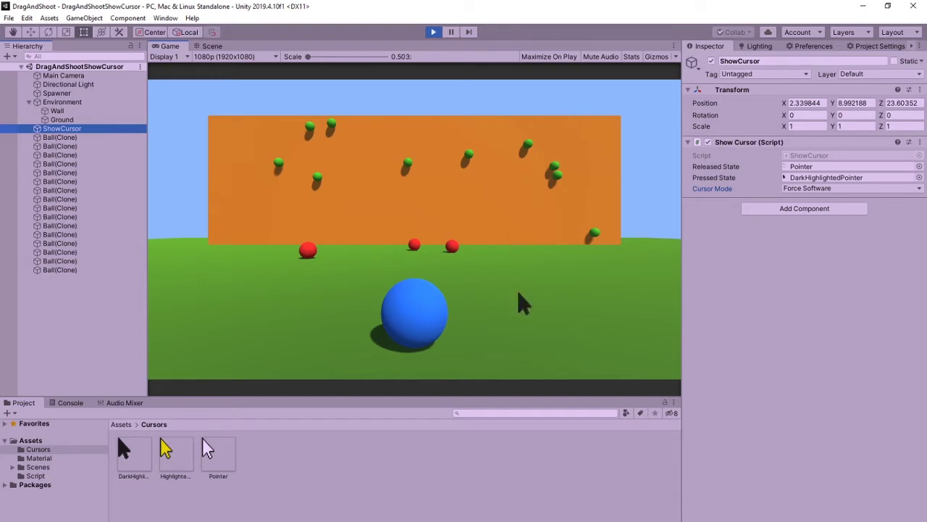
{"action": "left_click_drag", "start_coordinate": [519, 293], "coordinate": [527, 277]}
{"action": "left_click_drag", "start_coordinate": [414, 289], "coordinate": [456, 359]}
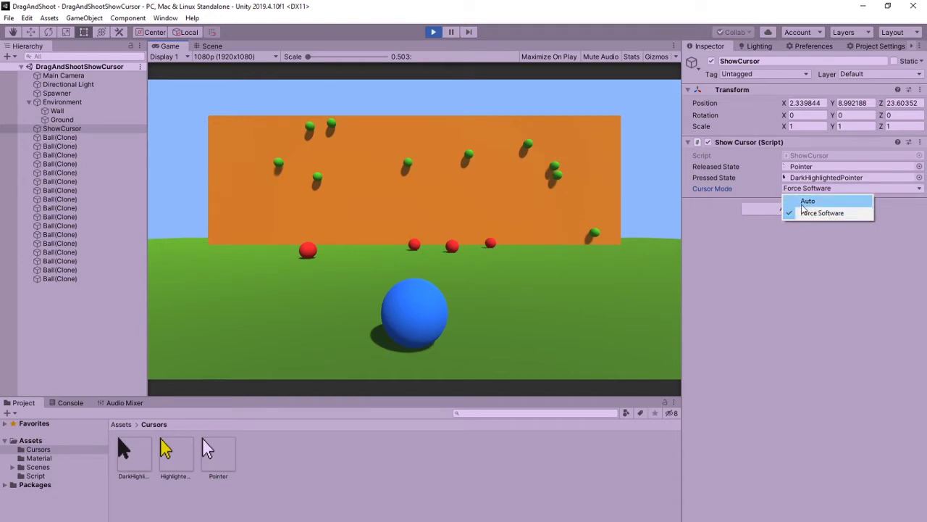
Switch Cursor Mode to Auto, then back to Force Software, and shoot a ball.
{"action": "left_click", "coordinate": [860, 205]}
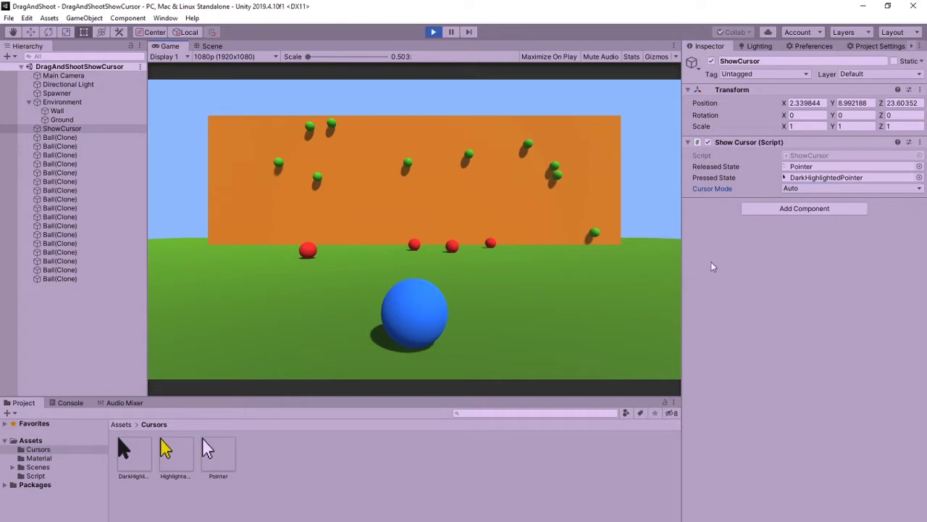
{"action": "left_click", "coordinate": [680, 290]}
{"action": "left_click", "coordinate": [818, 189]}
{"action": "left_click", "coordinate": [817, 213]}
{"action": "left_click_drag", "start_coordinate": [423, 313], "coordinate": [506, 193]}
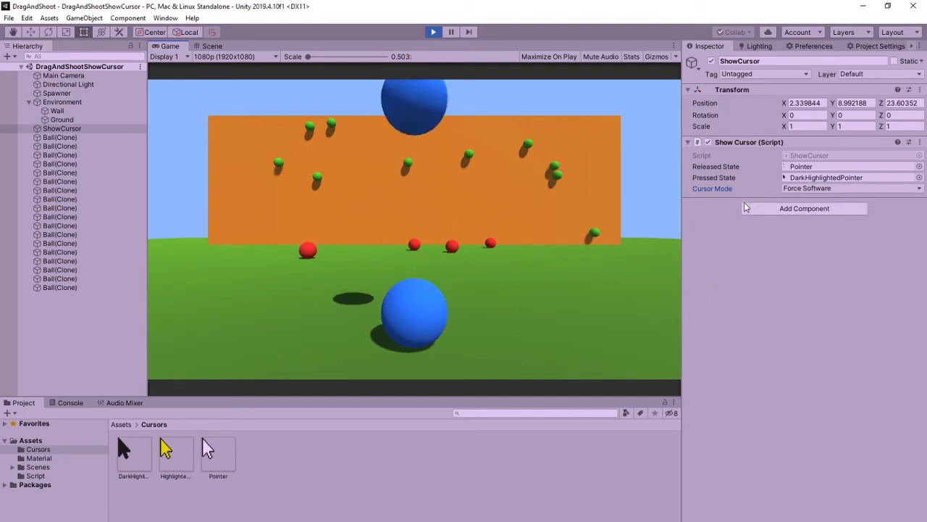
Open the Cursor Mode choices again, then stop play mode.
{"action": "left_click", "coordinate": [810, 188]}
{"action": "left_click", "coordinate": [812, 190]}
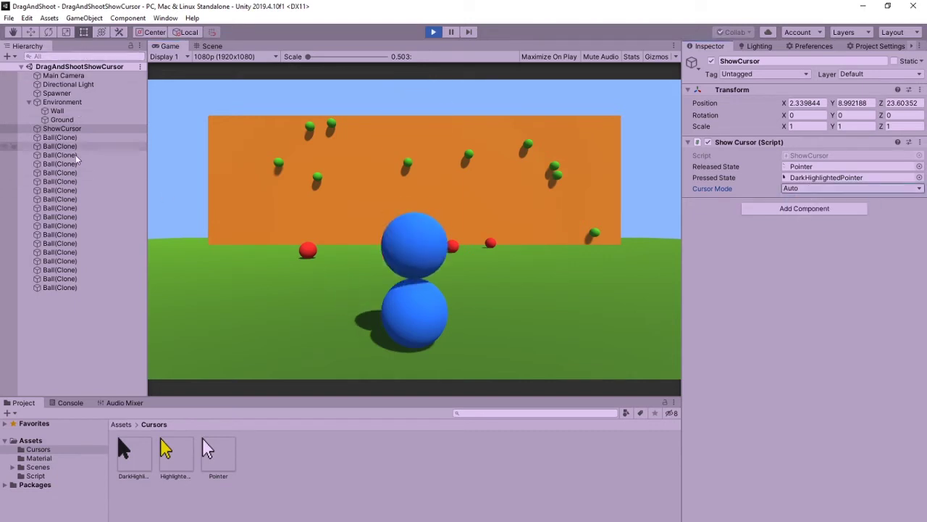
{"action": "left_click", "coordinate": [434, 32]}
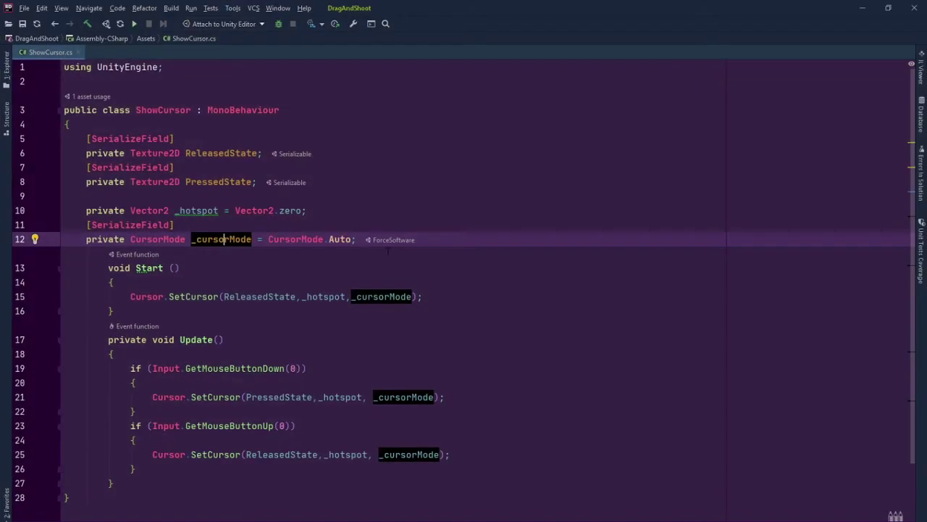
Open ShowCursor.cs in Rider and review Start's released texture and Update's mouse-button checks.
{"action": "left_click", "coordinate": [485, 210]}
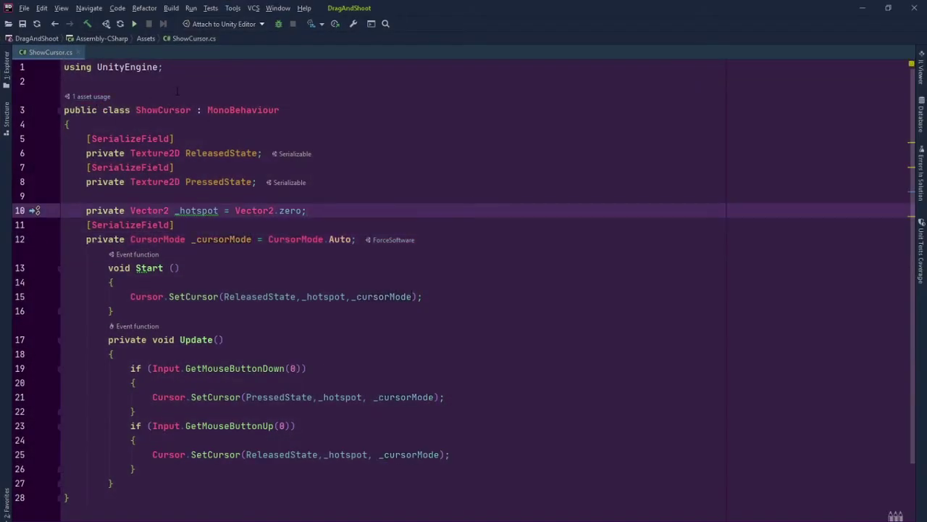
{"action": "key", "text": "Down"}
{"action": "key", "text": "Down"}
{"action": "key", "text": "Down"}
{"action": "key", "text": "Down"}
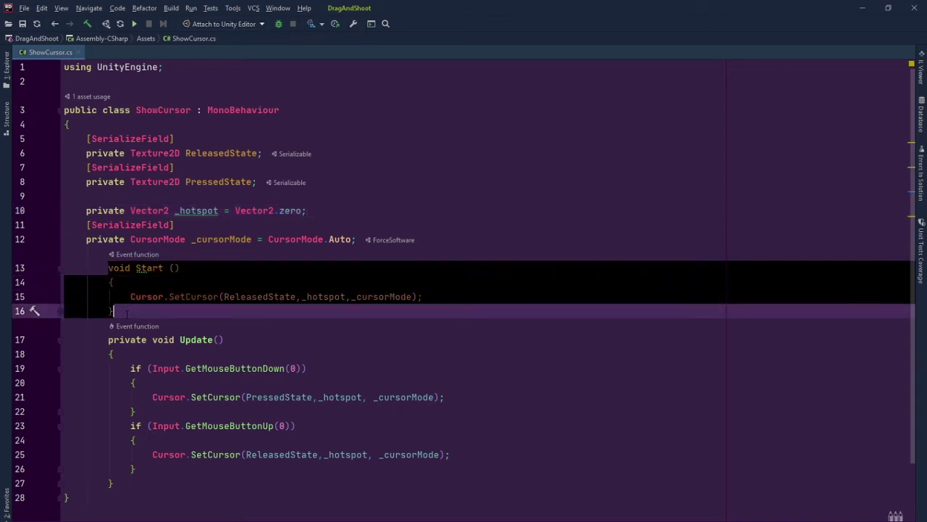
{"action": "left_click", "coordinate": [269, 297]}
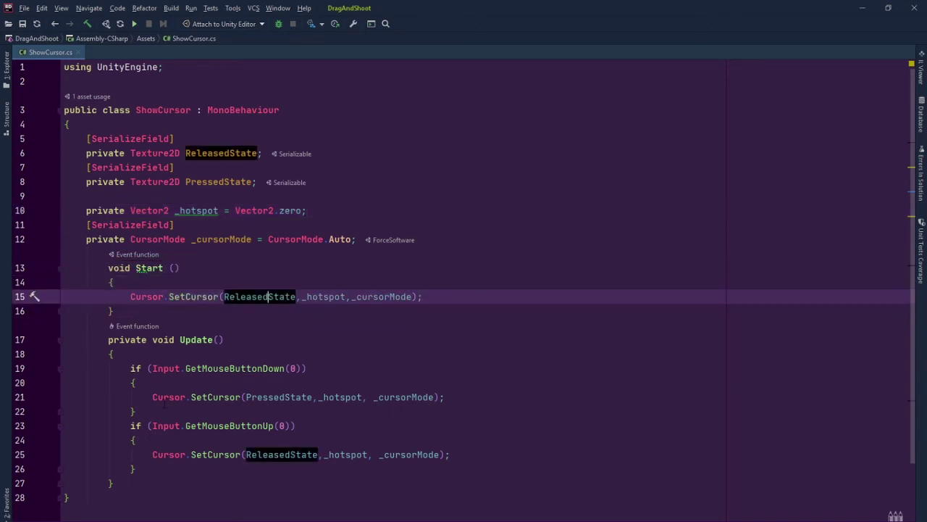
{"action": "left_click", "coordinate": [192, 339]}
{"action": "mouse_move", "coordinate": [128, 368]}
{"action": "left_mouse_down"}
{"action": "mouse_move", "coordinate": [140, 411]}
{"action": "mouse_move", "coordinate": [135, 468]}
{"action": "left_mouse_up"}
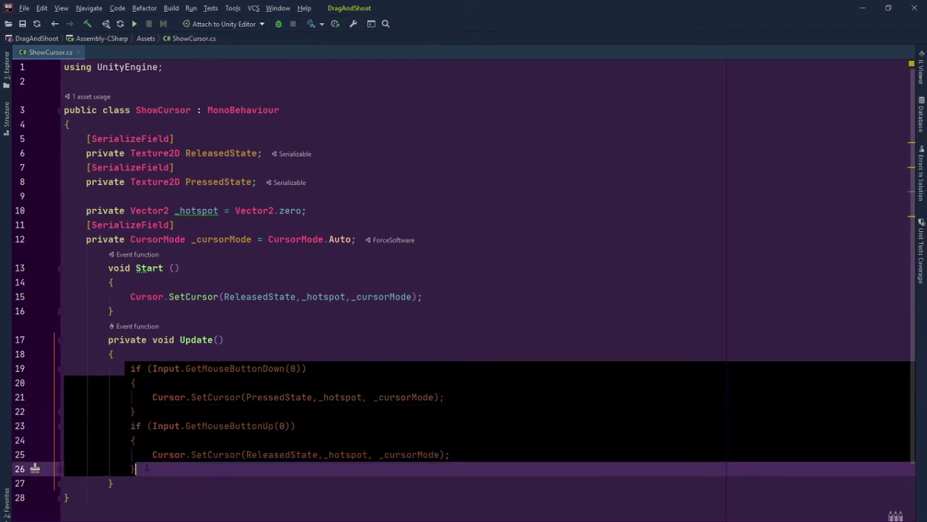
{"action": "left_click", "coordinate": [269, 381]}
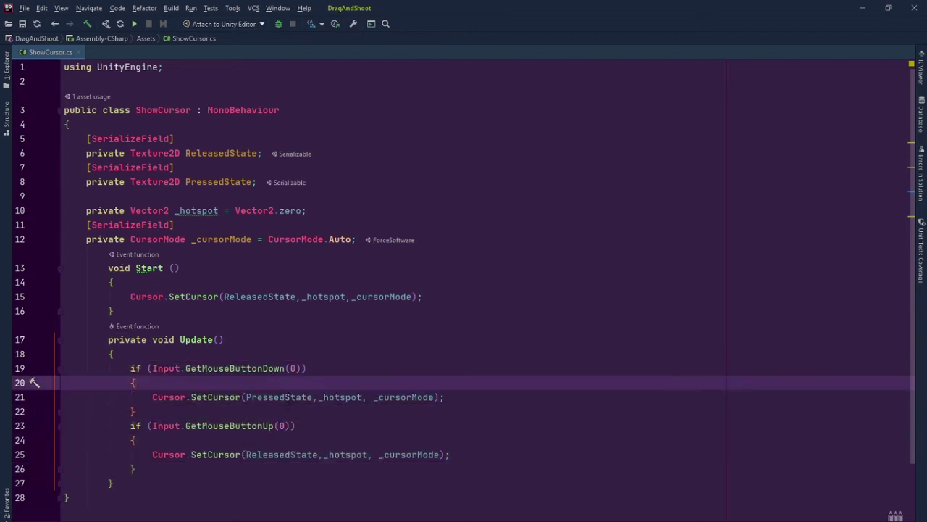
Trace Update's pressed and released SetCursor calls and show SetCursor's description.
{"action": "left_click", "coordinate": [308, 397]}
{"action": "left_click", "coordinate": [294, 454]}
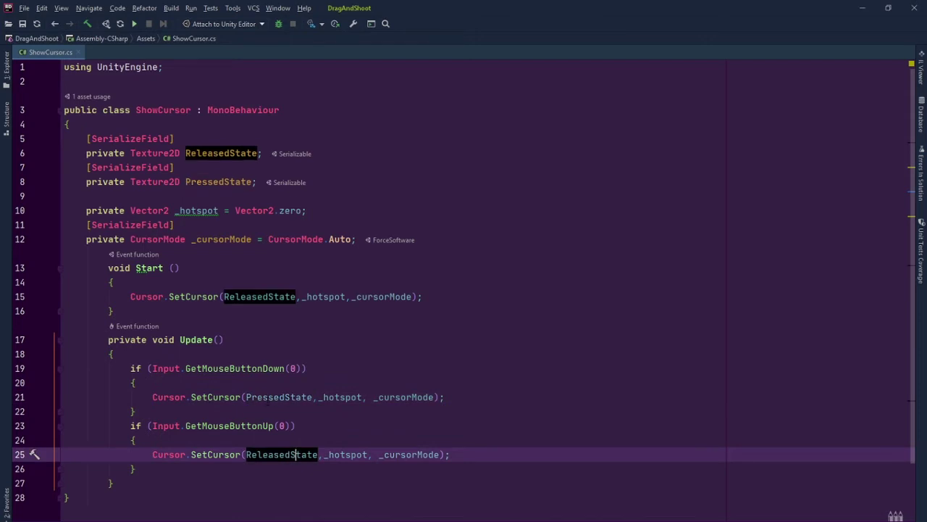
{"action": "left_click", "coordinate": [255, 397]}
{"action": "left_click", "coordinate": [243, 368]}
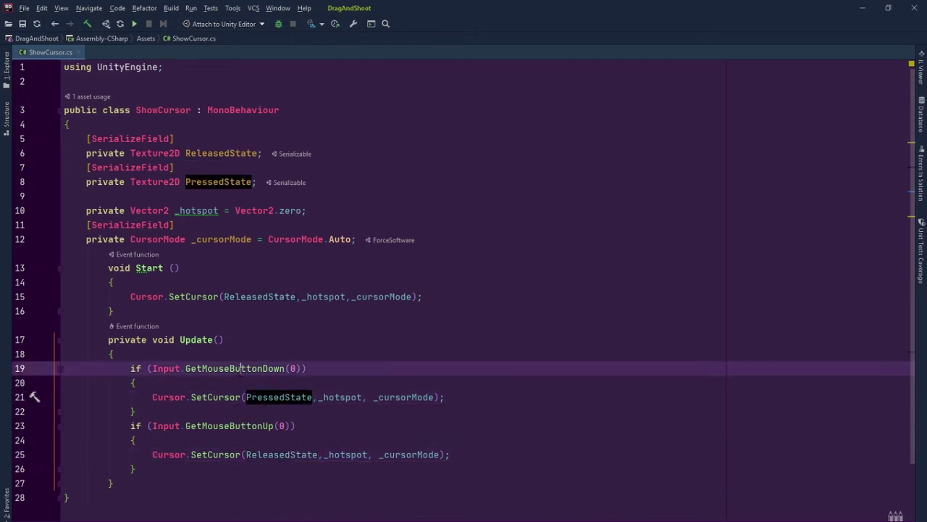
{"action": "left_click", "coordinate": [235, 426]}
{"action": "left_click", "coordinate": [273, 455]}
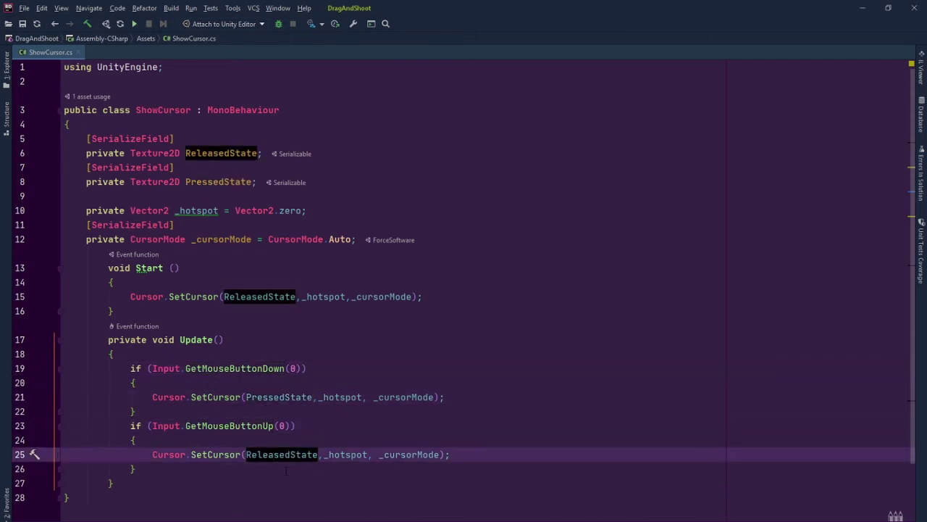
{"action": "left_click", "coordinate": [286, 471]}
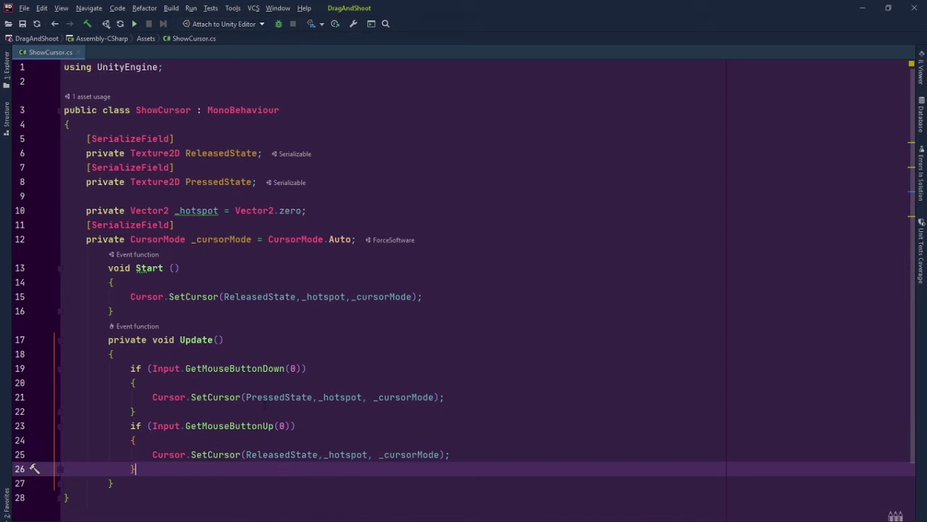
{"action": "left_click", "coordinate": [186, 397]}
{"action": "left_click", "coordinate": [240, 397]}
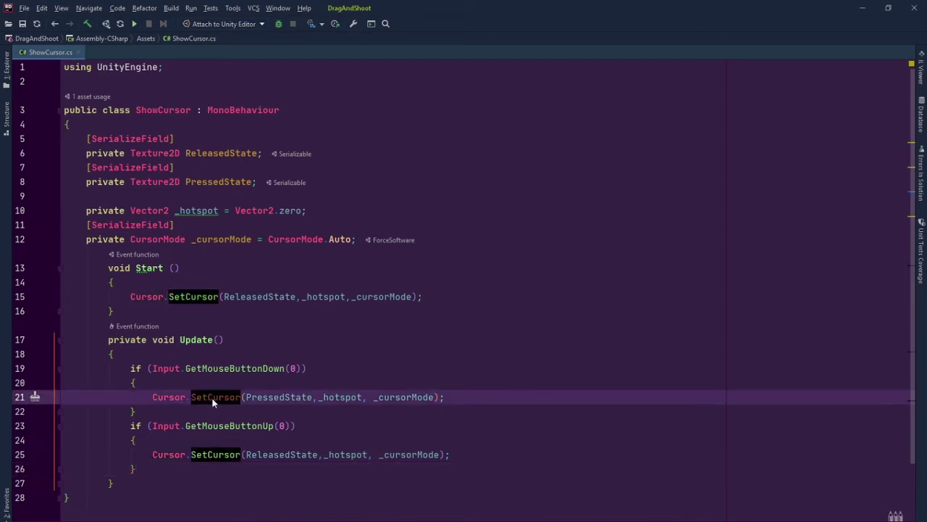
{"action": "mouse_move", "coordinate": [215, 397]}
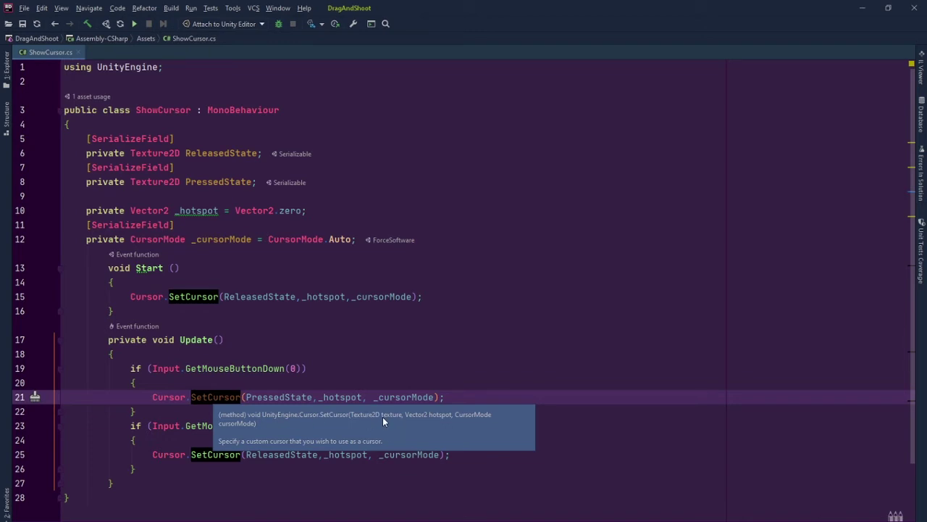
In Unity, confirm the Pointer texture's Texture Type is Cursor.
{"action": "key", "text": "alt+Tab"}
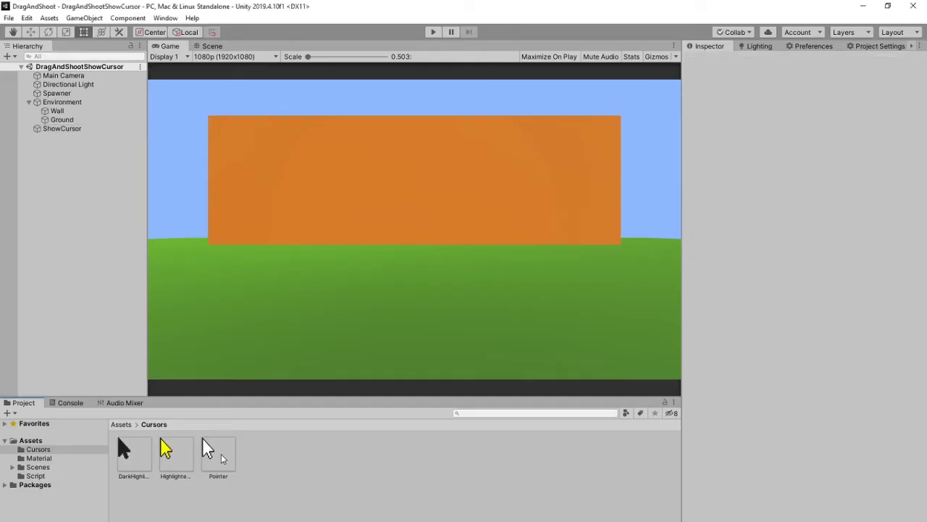
{"action": "left_click", "coordinate": [217, 453]}
{"action": "left_click", "coordinate": [804, 92]}
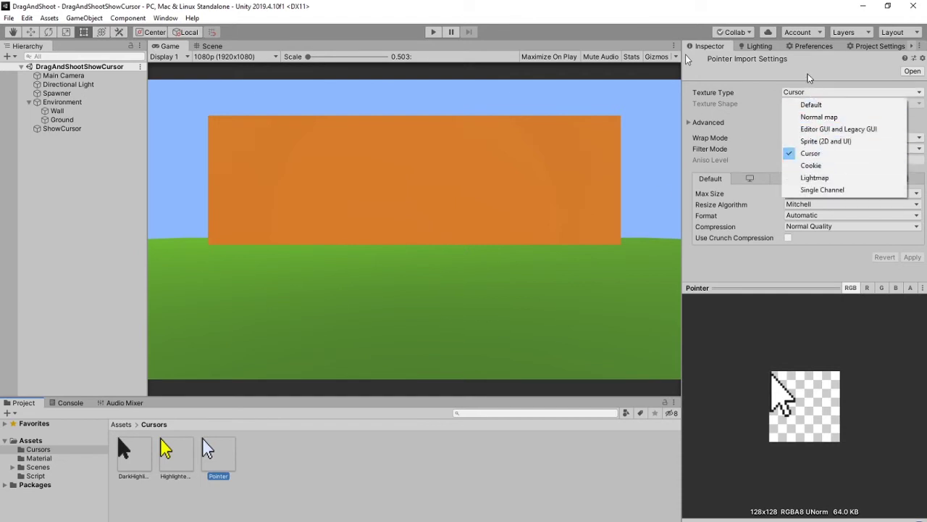
{"action": "left_click", "coordinate": [810, 154]}
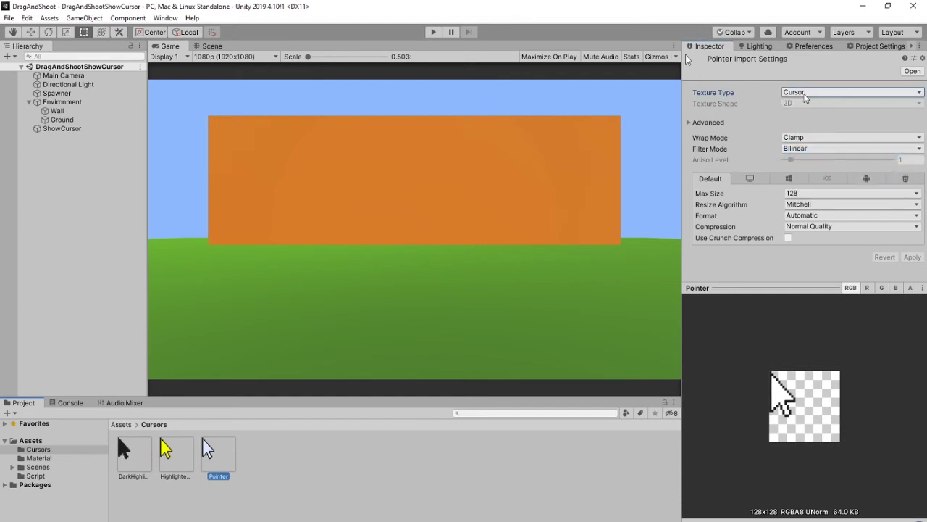
Back in Rider, review the ReleasedState and PressedState fields and ReleasedState's use in Start.
{"action": "key", "text": "alt+Tab"}
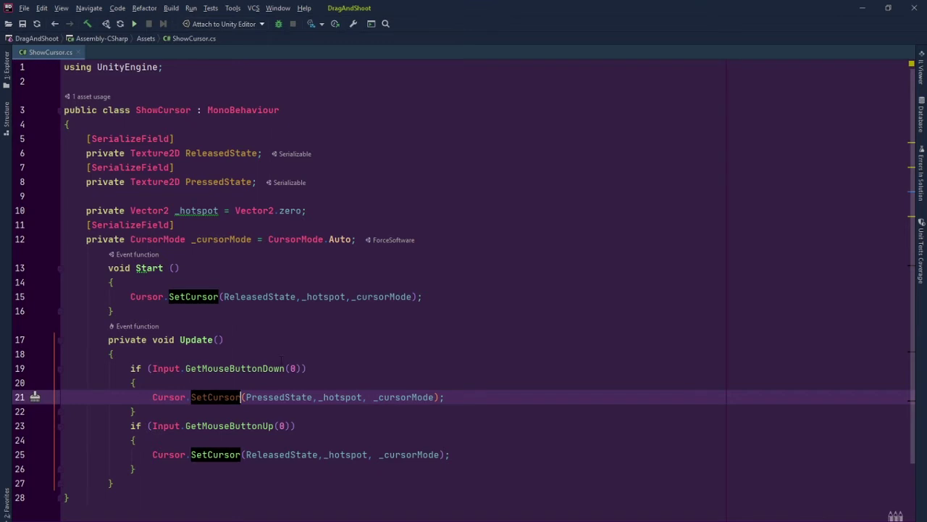
{"action": "left_click", "coordinate": [275, 353]}
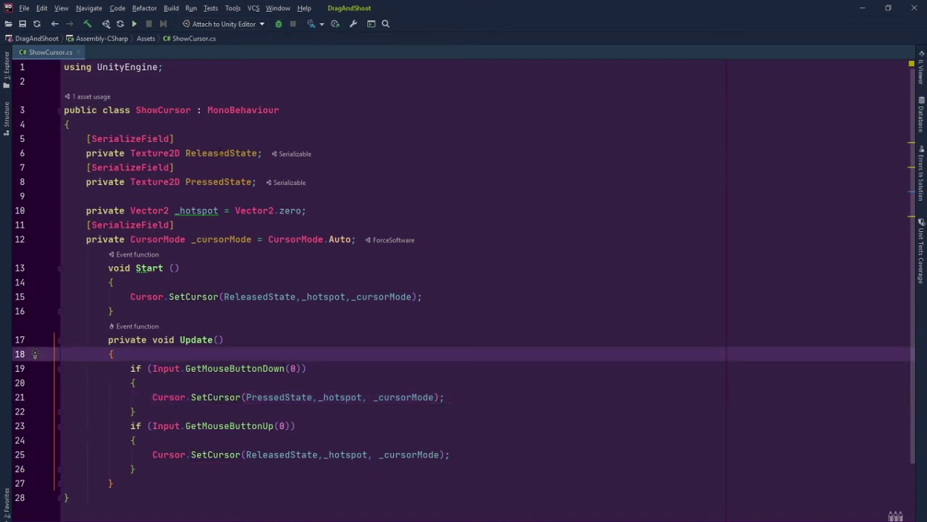
{"action": "left_click", "coordinate": [218, 153]}
{"action": "left_click", "coordinate": [223, 182]}
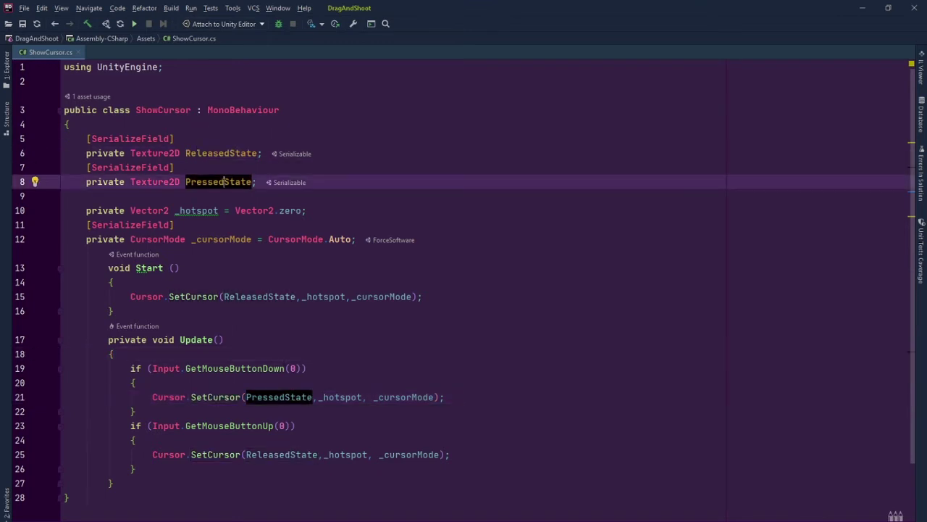
{"action": "key", "text": "Up"}
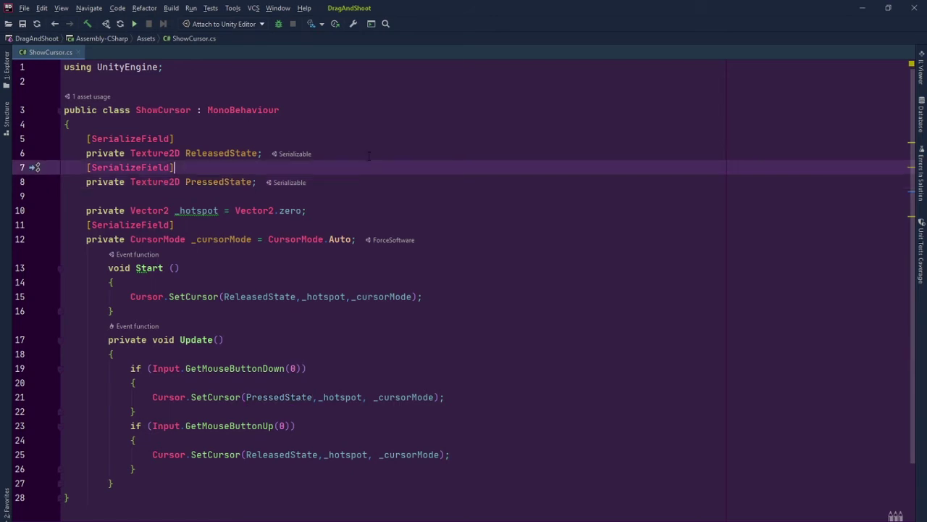
{"action": "left_click", "coordinate": [219, 153]}
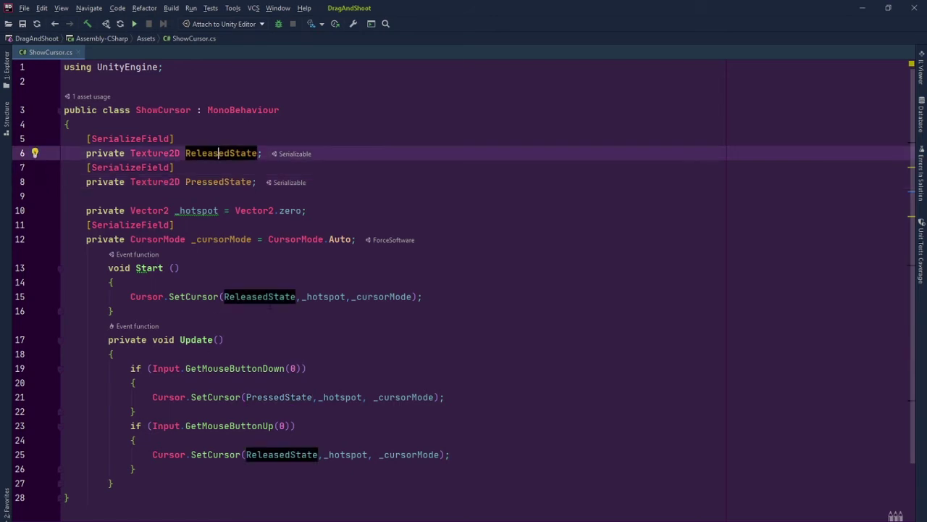
{"action": "left_click", "coordinate": [296, 297]}
{"action": "key", "text": "Down"}
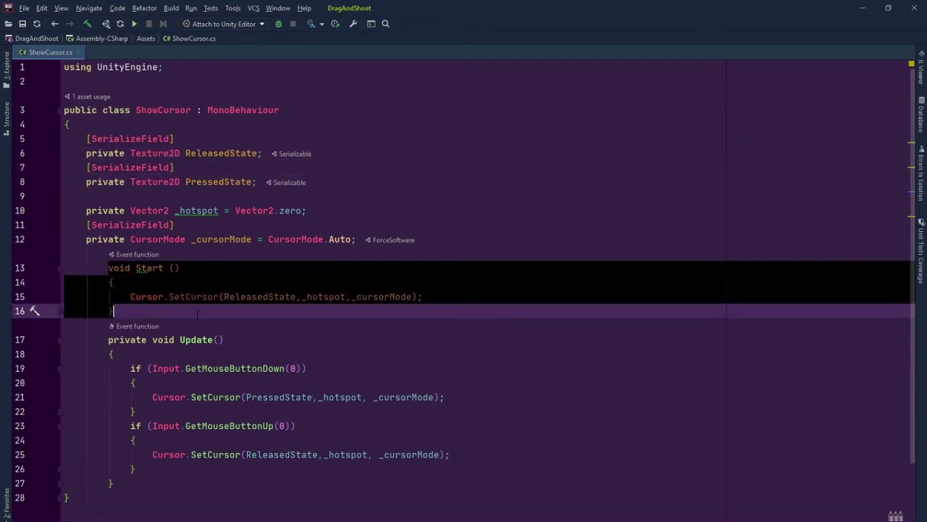
{"action": "left_click", "coordinate": [279, 300]}
{"action": "left_click", "coordinate": [273, 311]}
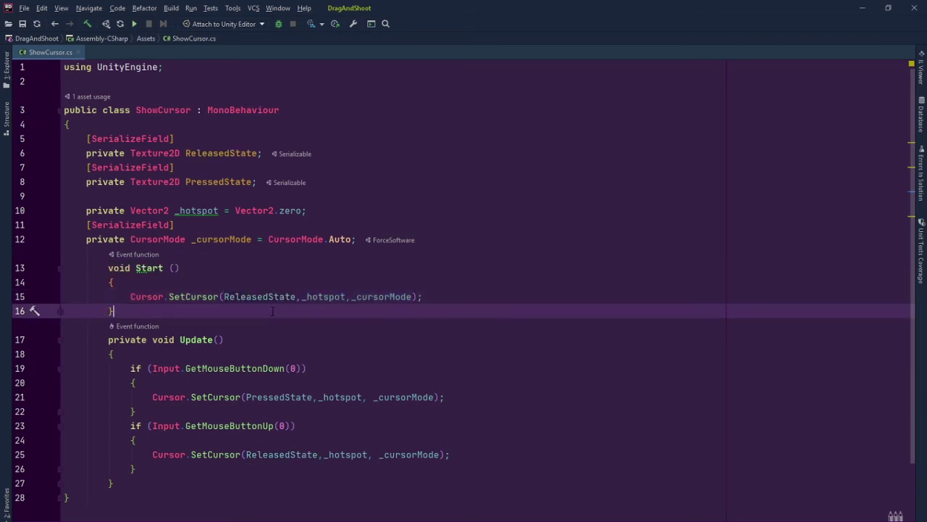
Walk through Update's GetMouseButtonDown check and its pressed-texture SetCursor call.
{"action": "left_click", "coordinate": [191, 340]}
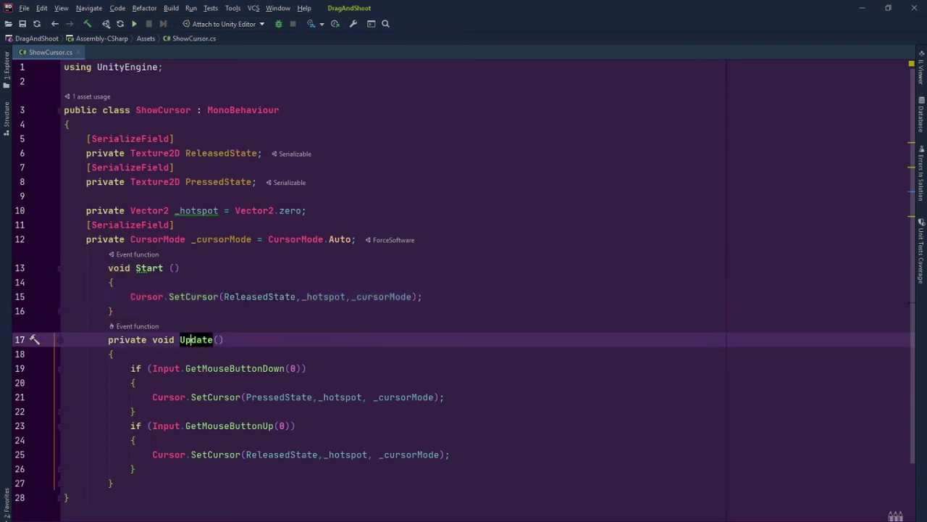
{"action": "left_click", "coordinate": [212, 368]}
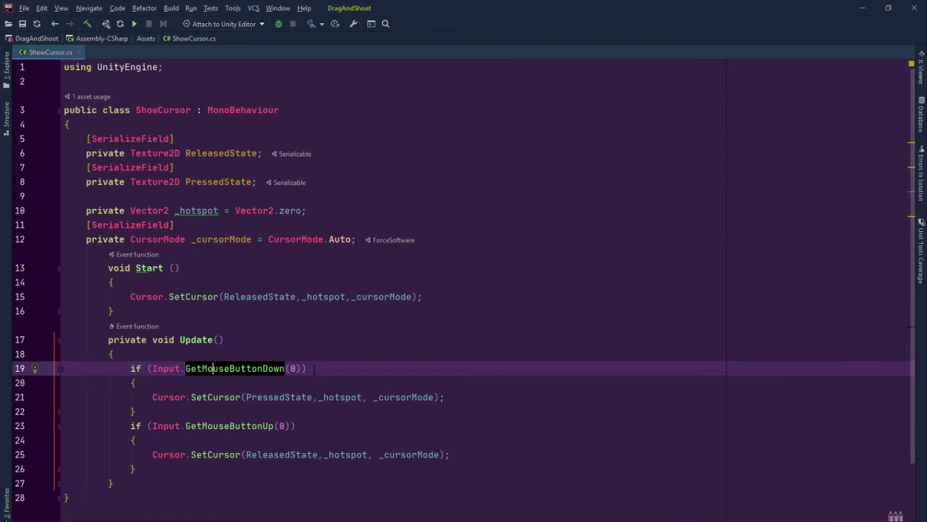
{"action": "left_click_drag", "start_coordinate": [314, 370], "coordinate": [142, 369]}
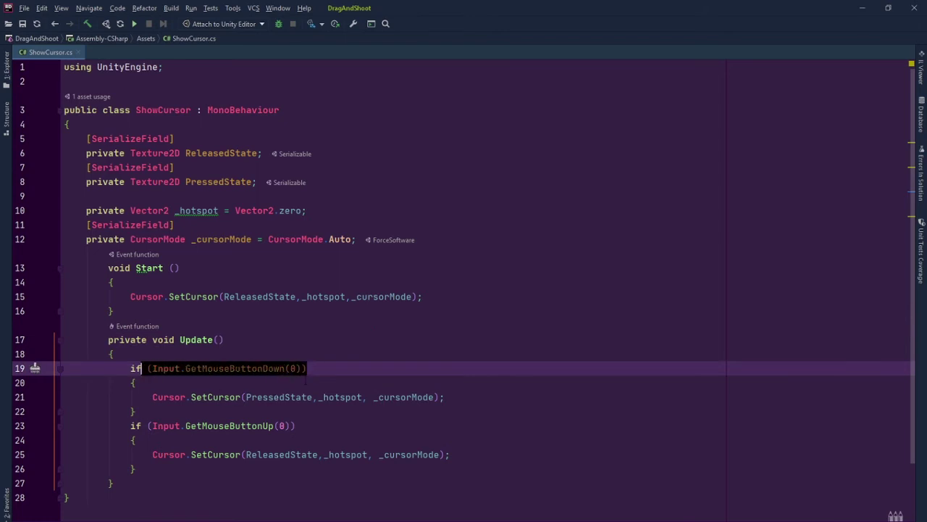
{"action": "left_click", "coordinate": [335, 368]}
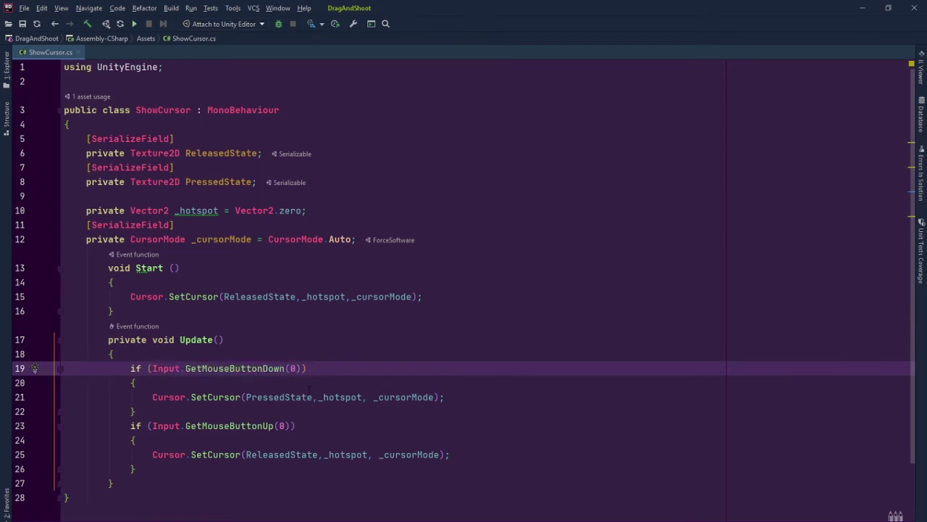
{"action": "left_click", "coordinate": [290, 397]}
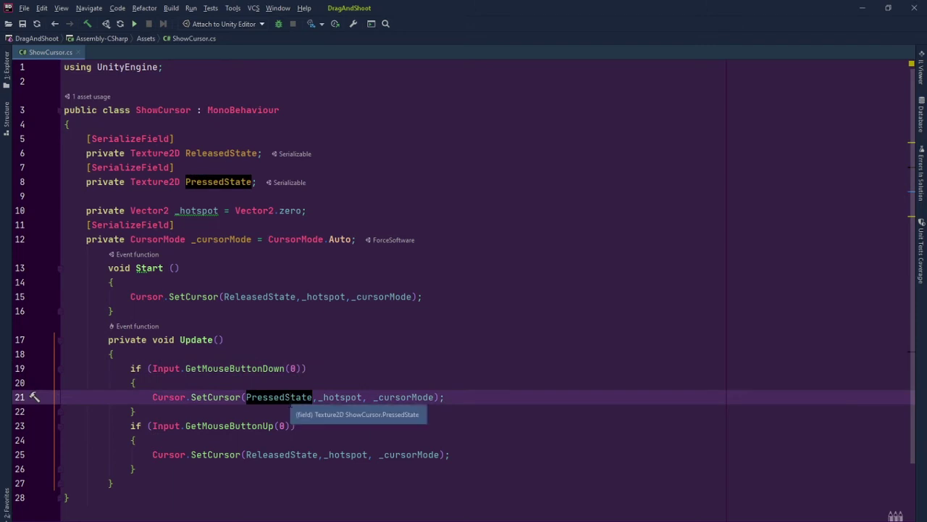
{"action": "left_click", "coordinate": [214, 397]}
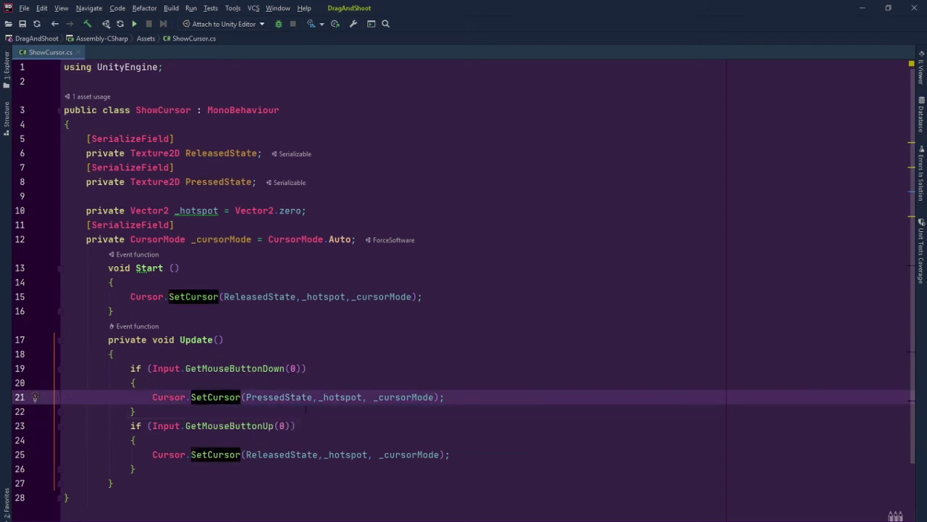
Walk through the GetMouseButtonUp check and its ReleasedState SetCursor call.
{"action": "left_click_drag", "start_coordinate": [330, 428], "coordinate": [143, 426]}
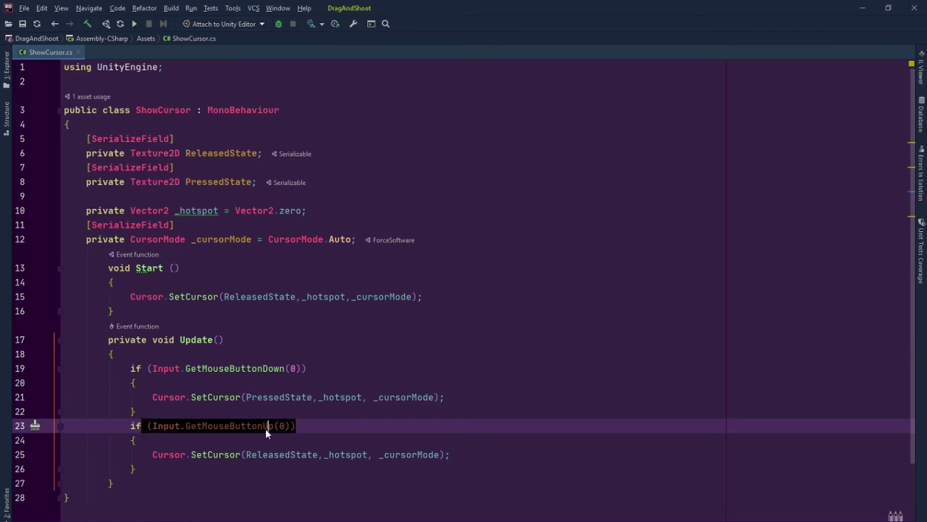
{"action": "left_click", "coordinate": [267, 428]}
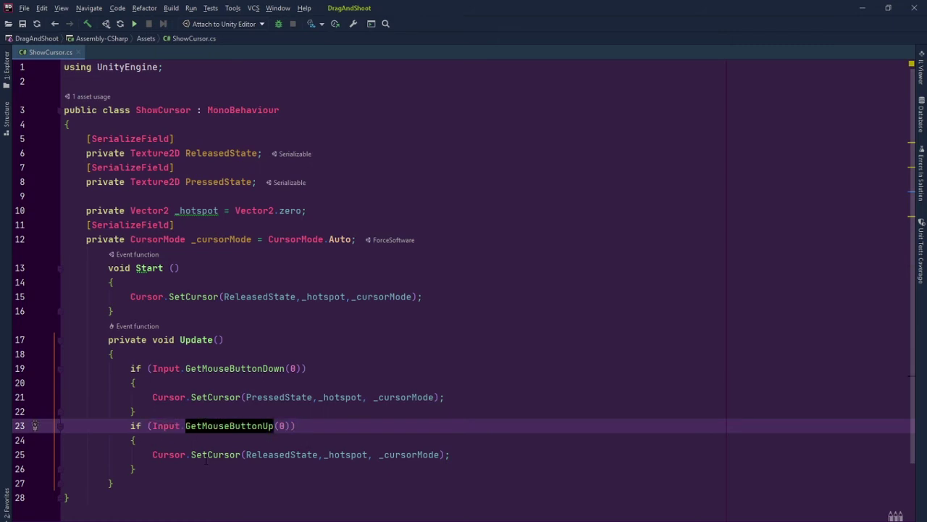
{"action": "left_click", "coordinate": [295, 455]}
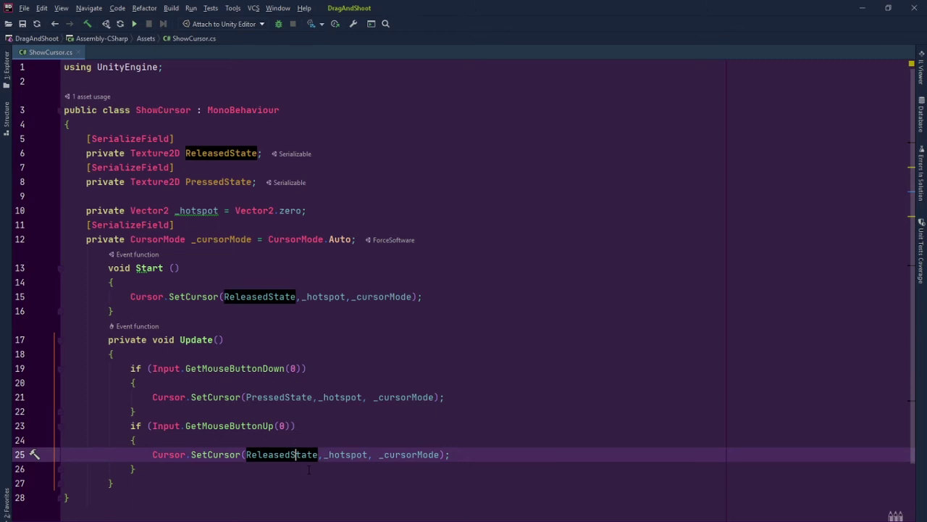
{"action": "key", "text": "ctrl+Left"}
{"action": "key", "text": "ctrl+Left"}
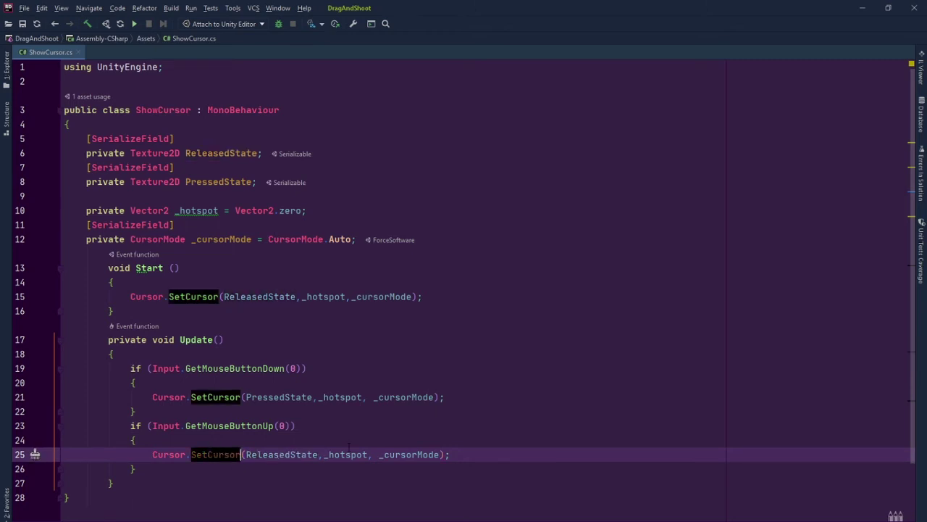
{"action": "key", "text": "ctrl+Right"}
Step through the field declarations, settling on the _hotspot field.
{"action": "left_click", "coordinate": [245, 487]}
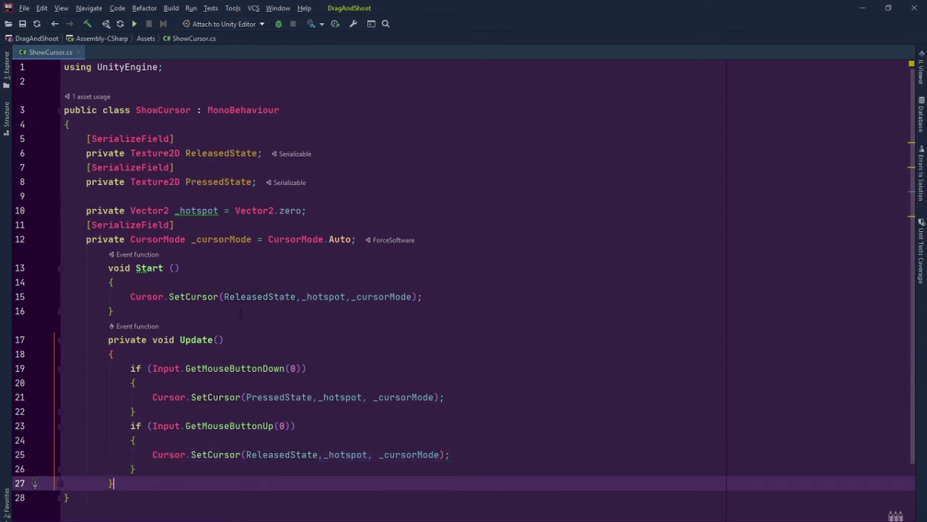
{"action": "left_click", "coordinate": [212, 210]}
{"action": "key", "text": "Down"}
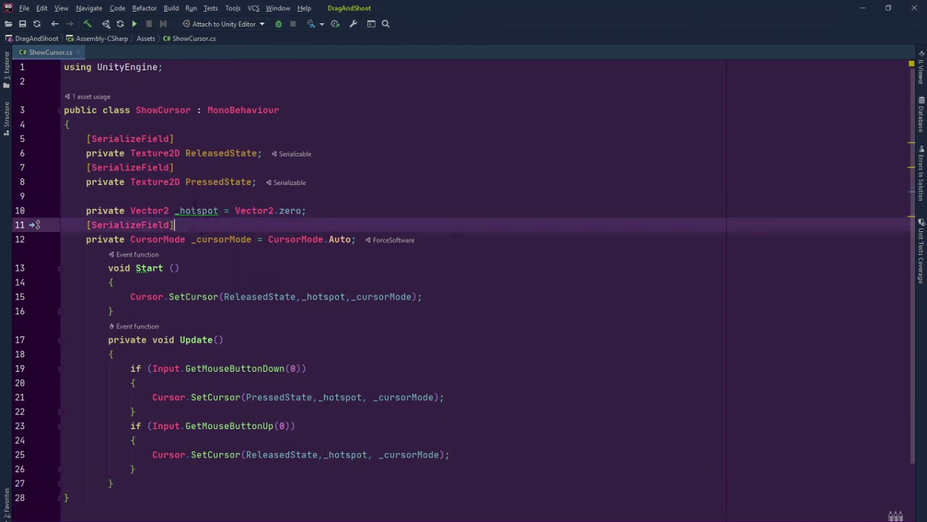
{"action": "key", "text": "Up"}
{"action": "key", "text": "Down"}
{"action": "key", "text": "Down"}
{"action": "key", "text": "Up"}
{"action": "key", "text": "Up"}
{"action": "key", "text": "Down"}
{"action": "key", "text": "Down"}
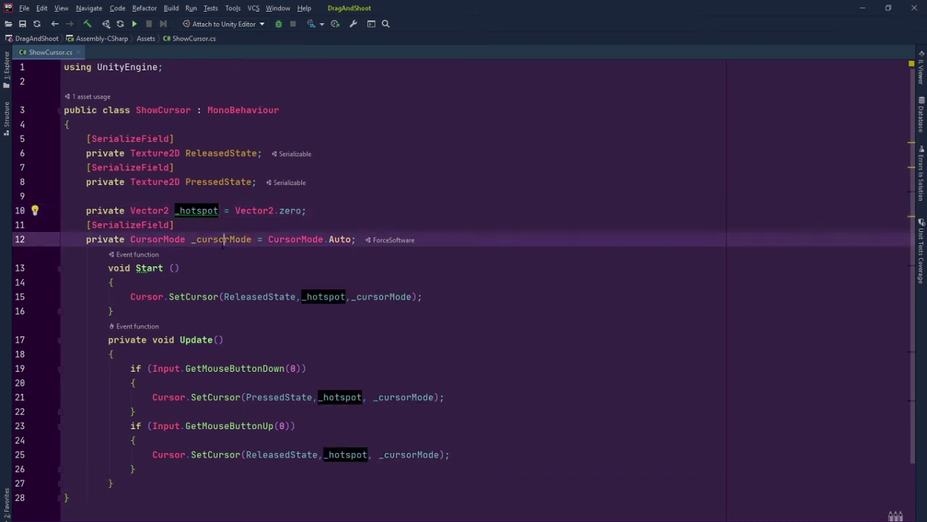
{"action": "left_click", "coordinate": [358, 210]}
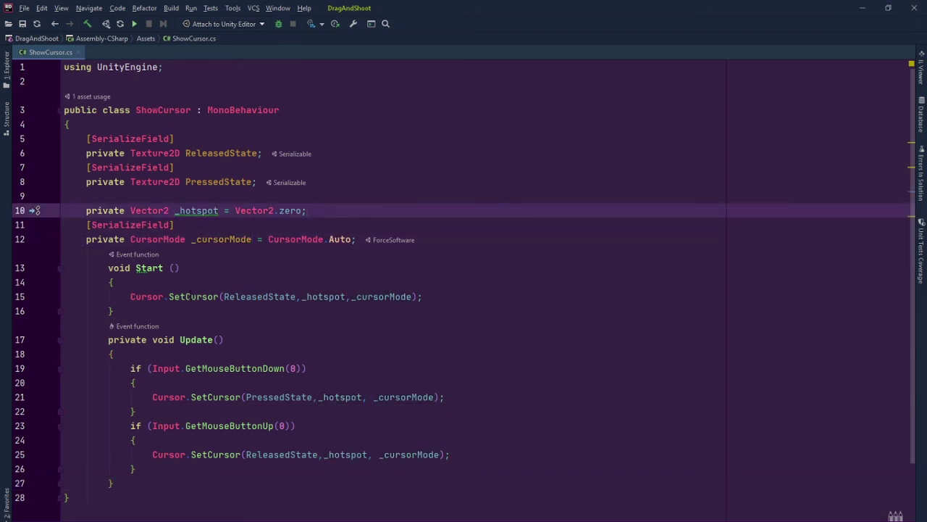
{"action": "key", "text": "Down"}
{"action": "key", "text": "Down"}
{"action": "key", "text": "Down"}
{"action": "left_click", "coordinate": [208, 210]}
{"action": "key", "text": "Right"}
{"action": "key", "text": "Right"}
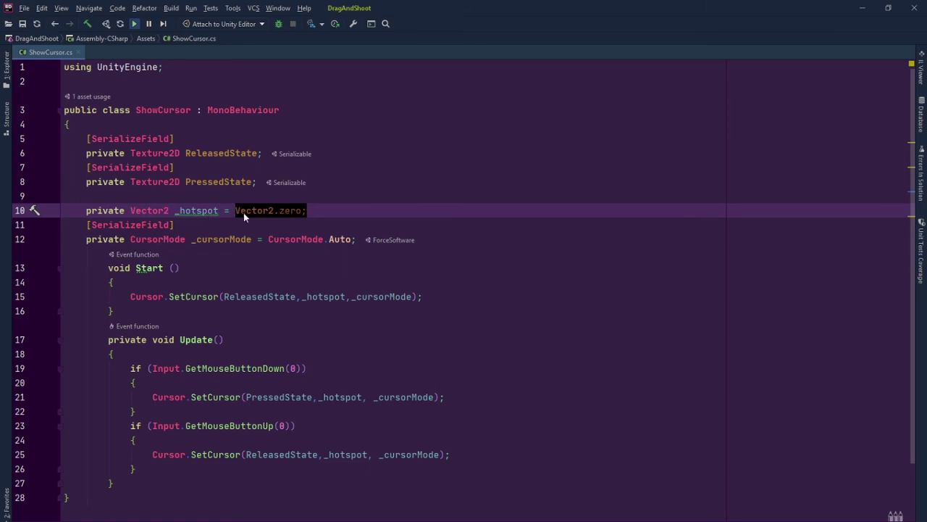
Highlight every usage of _hotspot, _cursorMode and the CursorMode type.
{"action": "left_click", "coordinate": [191, 210]}
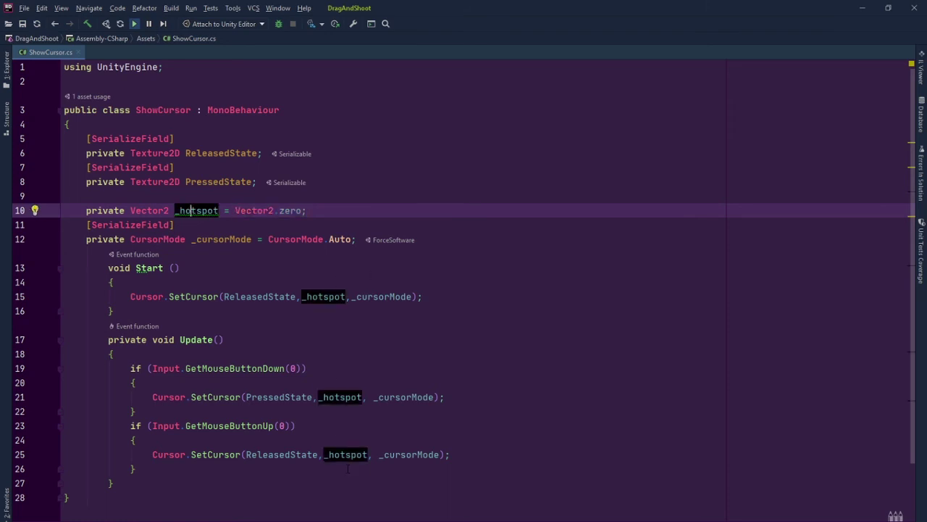
{"action": "left_click", "coordinate": [348, 213]}
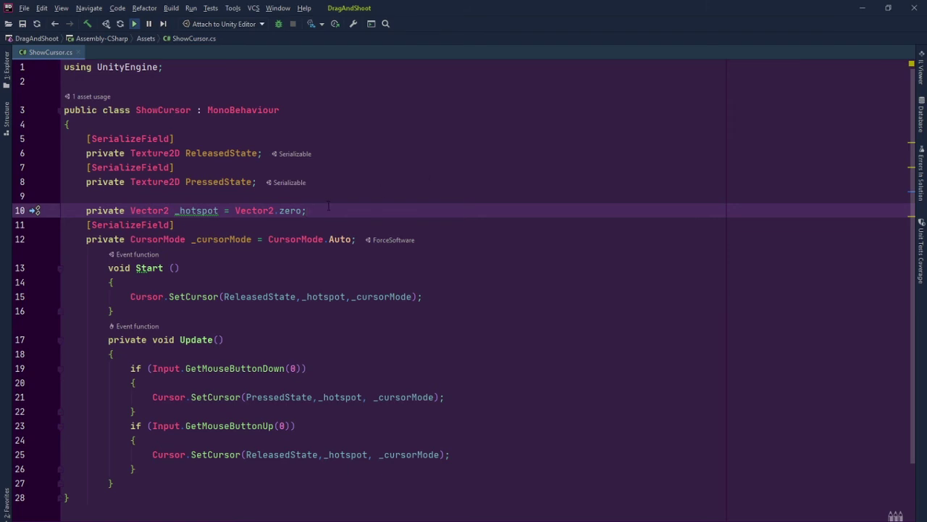
{"action": "left_click", "coordinate": [185, 211]}
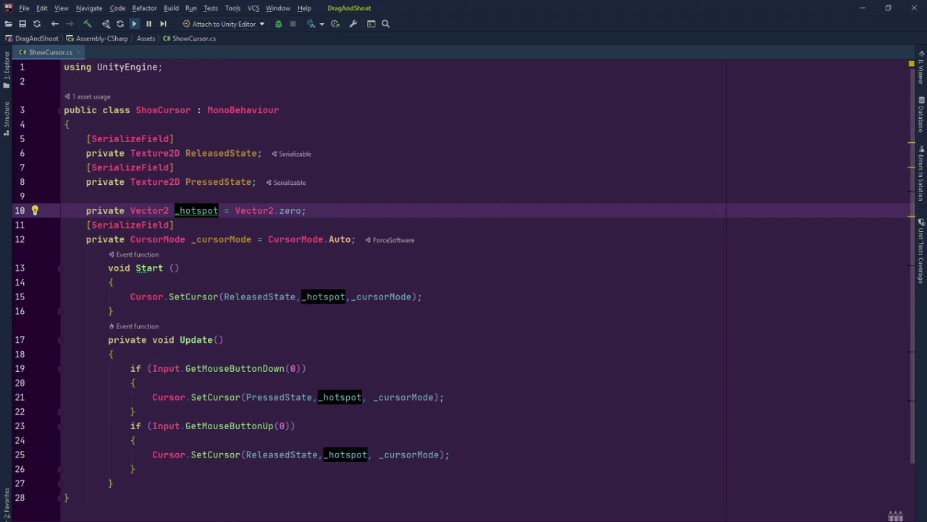
{"action": "left_click", "coordinate": [217, 239]}
{"action": "left_click", "coordinate": [467, 239]}
{"action": "left_click", "coordinate": [222, 239]}
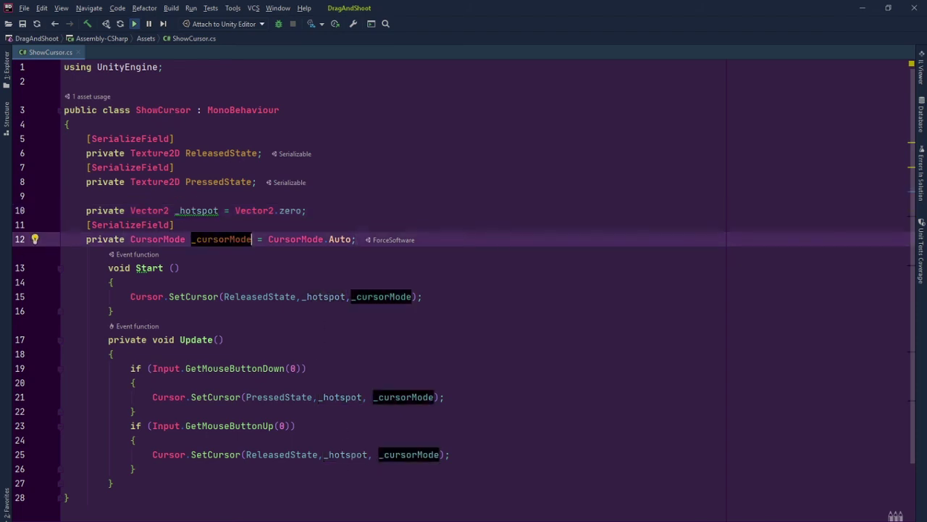
{"action": "left_click", "coordinate": [146, 239]}
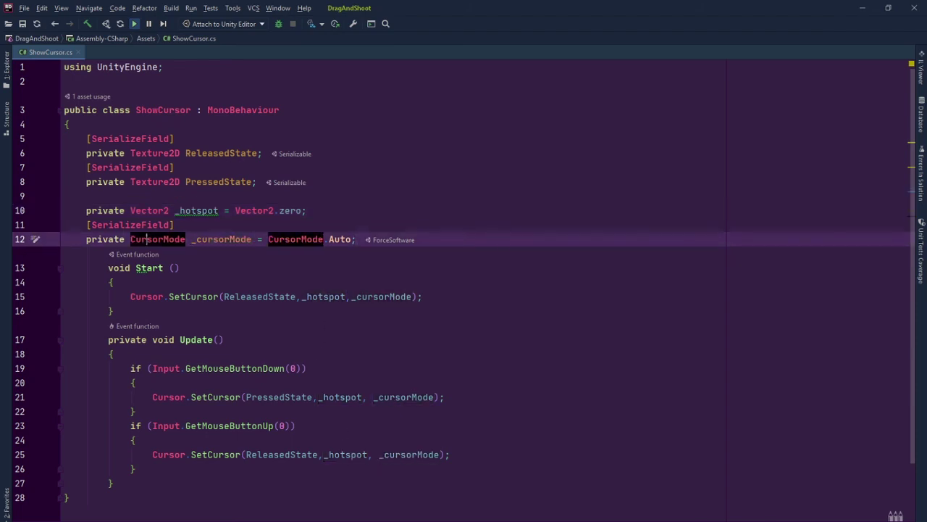
Back in Unity, set ShowCursor's Cursor Mode to Auto, then back to Force Software, refocusing the game.
{"action": "left_click", "coordinate": [861, 8]}
{"action": "left_click", "coordinate": [802, 190]}
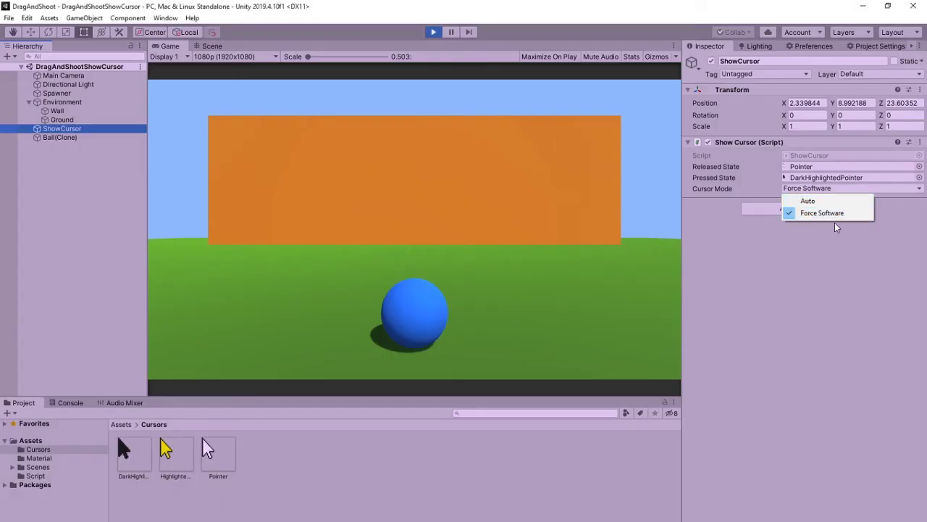
{"action": "left_click", "coordinate": [844, 202]}
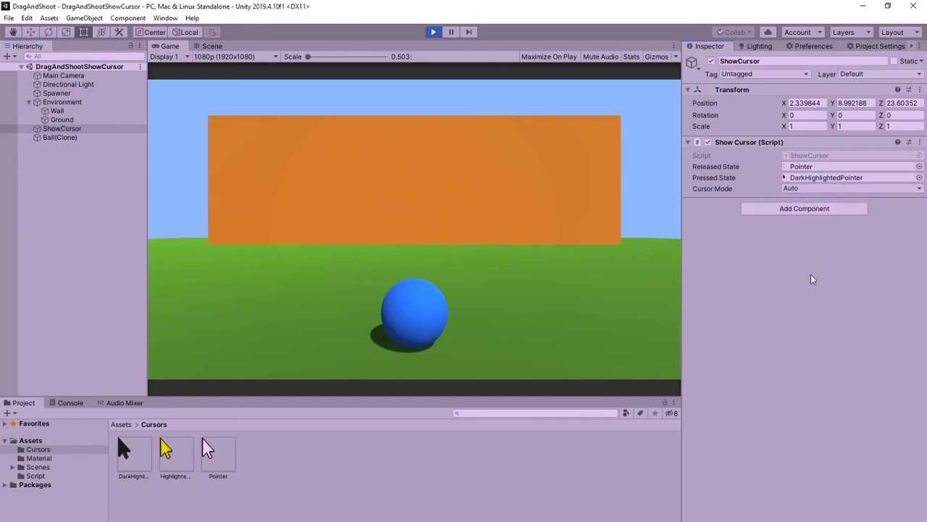
{"action": "left_click", "coordinate": [586, 274]}
{"action": "left_click", "coordinate": [813, 188]}
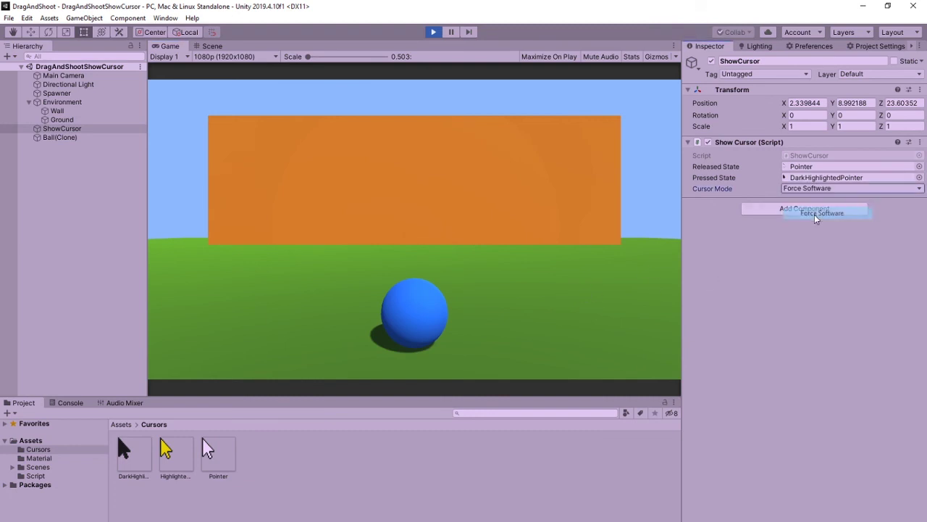
{"action": "left_click", "coordinate": [814, 215]}
{"action": "left_click", "coordinate": [579, 321]}
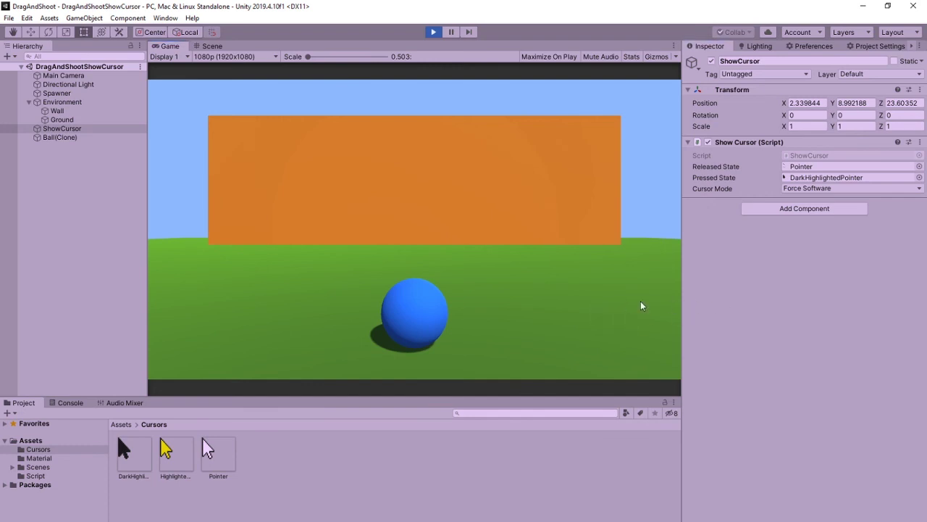
Fire six balls up-left and up-right onto the orange wall.
{"action": "mouse_move", "coordinate": [428, 297]}
{"action": "left_mouse_down"}
{"action": "mouse_move", "coordinate": [403, 329]}
{"action": "mouse_move", "coordinate": [424, 328]}
{"action": "mouse_move", "coordinate": [447, 358]}
{"action": "mouse_move", "coordinate": [402, 203]}
{"action": "left_mouse_up"}
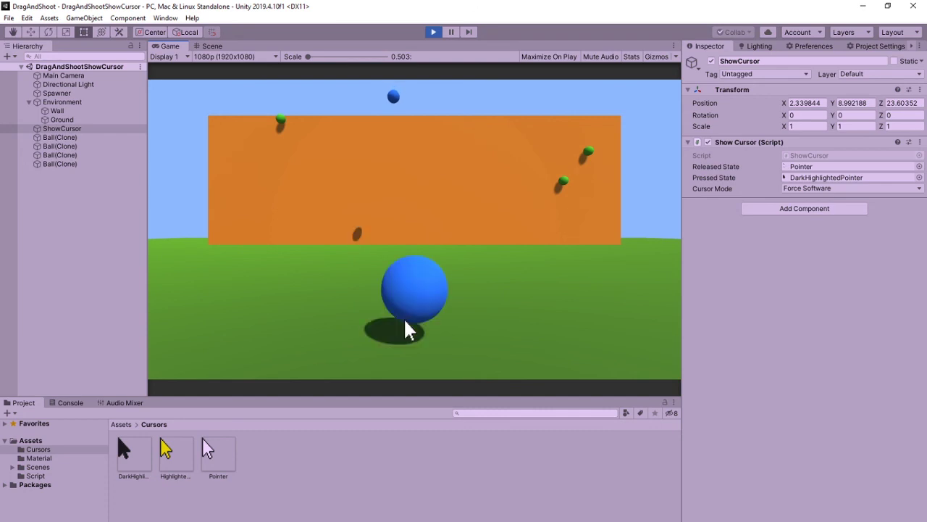
{"action": "left_click_drag", "start_coordinate": [407, 316], "coordinate": [444, 257]}
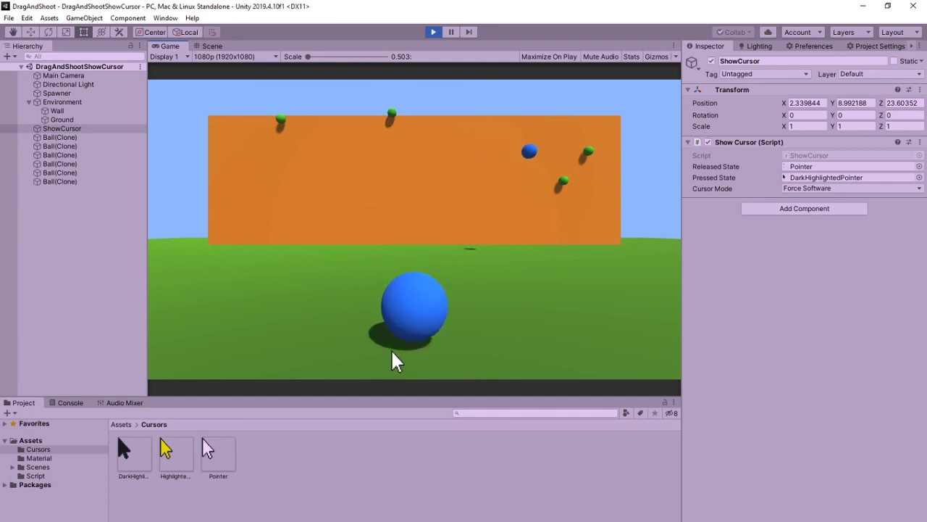
{"action": "left_click_drag", "start_coordinate": [415, 343], "coordinate": [321, 310]}
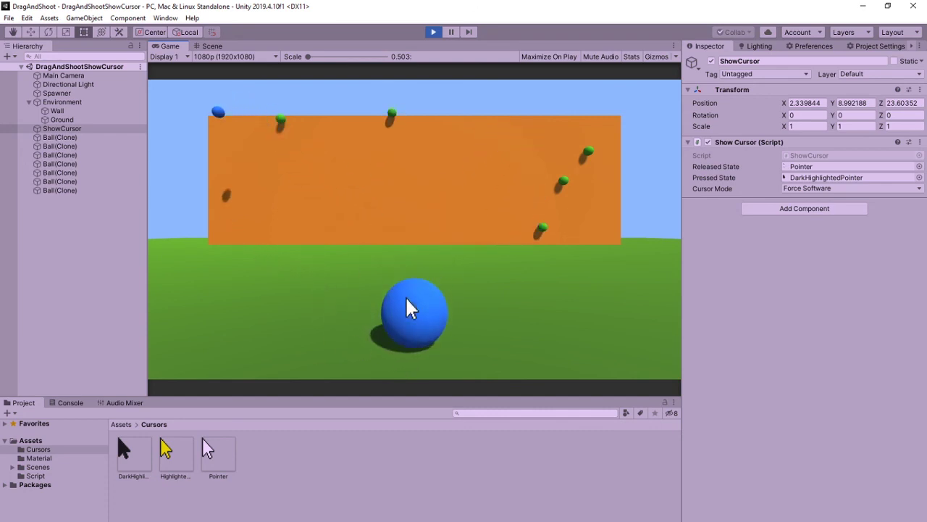
{"action": "mouse_move", "coordinate": [408, 307]}
{"action": "left_mouse_down"}
{"action": "mouse_move", "coordinate": [427, 305]}
{"action": "mouse_move", "coordinate": [419, 328]}
{"action": "mouse_move", "coordinate": [424, 238]}
{"action": "left_mouse_up"}
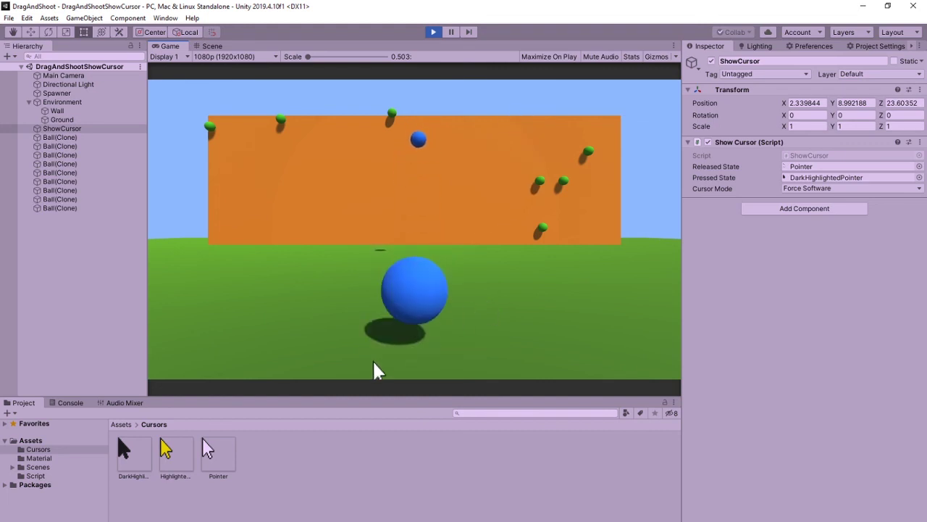
{"action": "left_click_drag", "start_coordinate": [404, 340], "coordinate": [389, 244]}
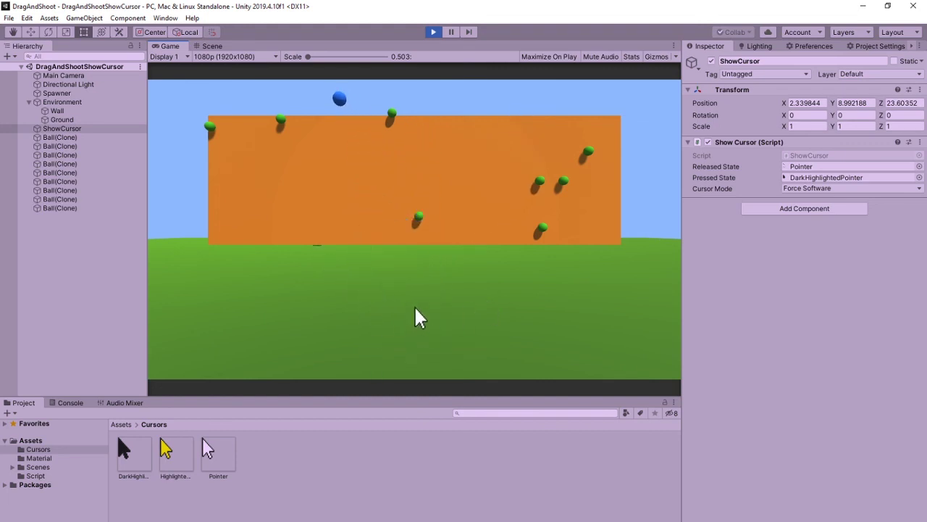
{"action": "left_click_drag", "start_coordinate": [417, 316], "coordinate": [466, 234]}
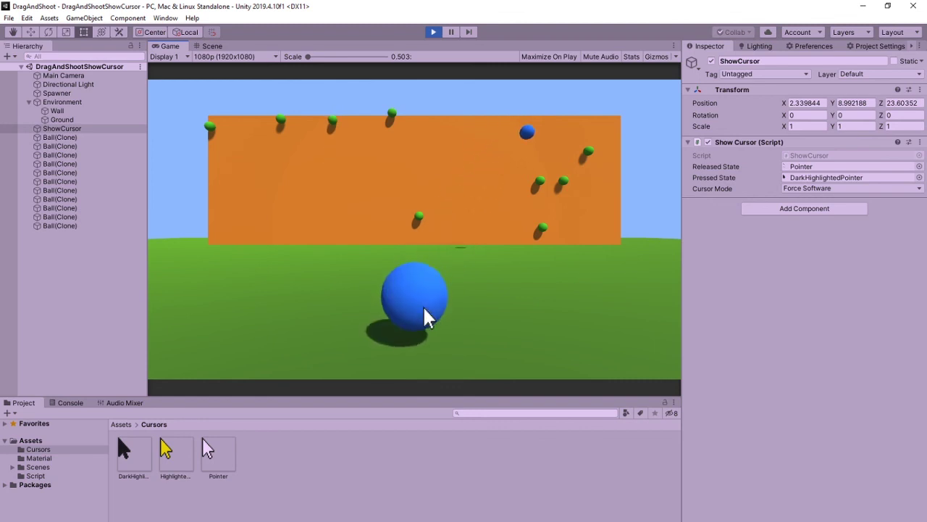
Shoot one more ball, then set the Pressed State cursor to HighlightedPointer.
{"action": "left_click_drag", "start_coordinate": [427, 317], "coordinate": [404, 213]}
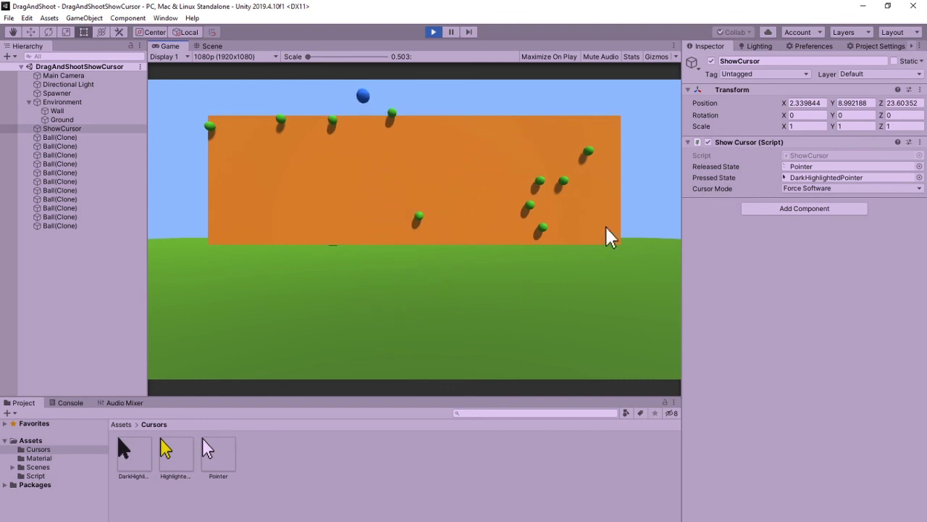
{"action": "left_click", "coordinate": [918, 177]}
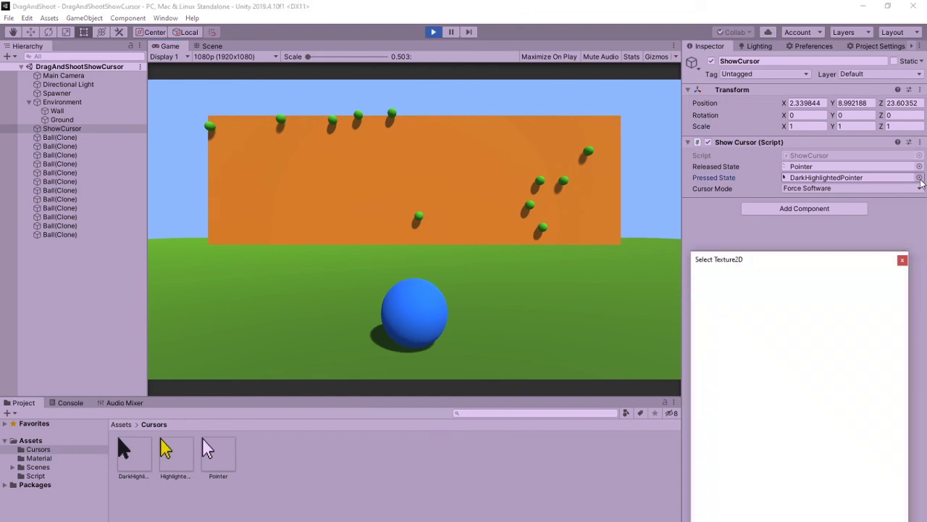
{"action": "double_click", "coordinate": [820, 313]}
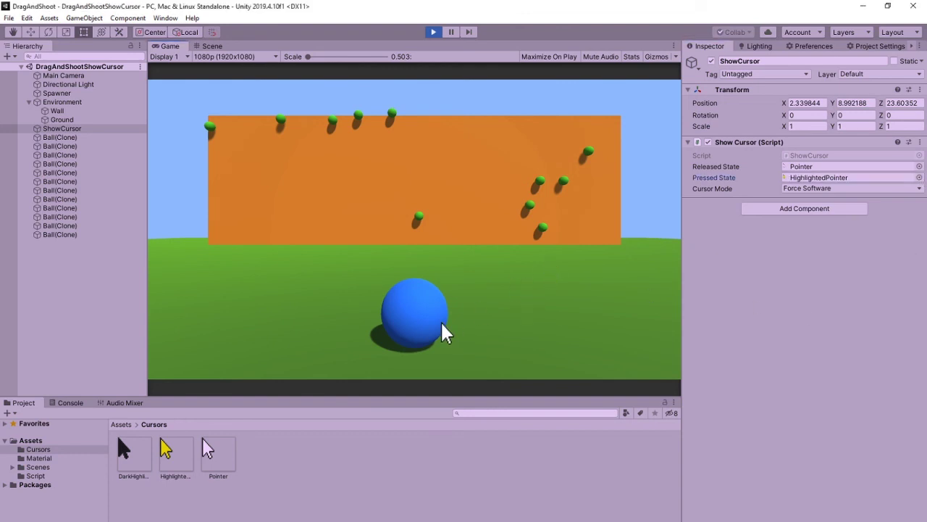